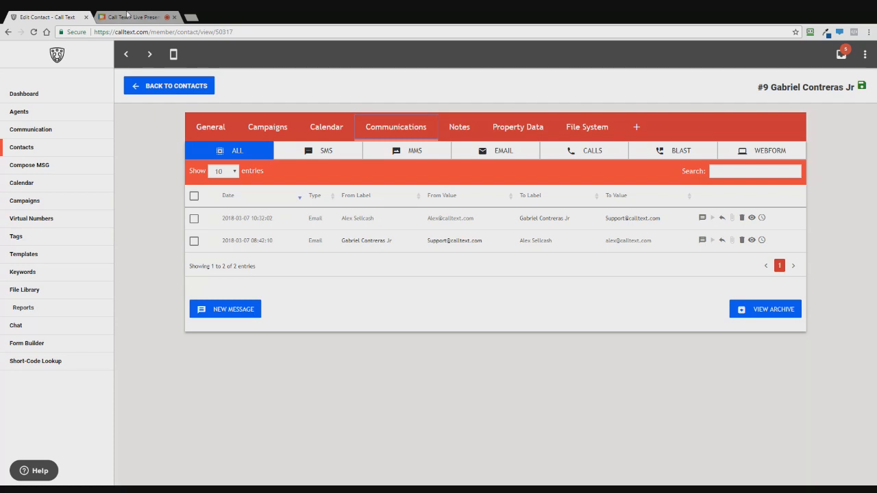
click(127, 14)
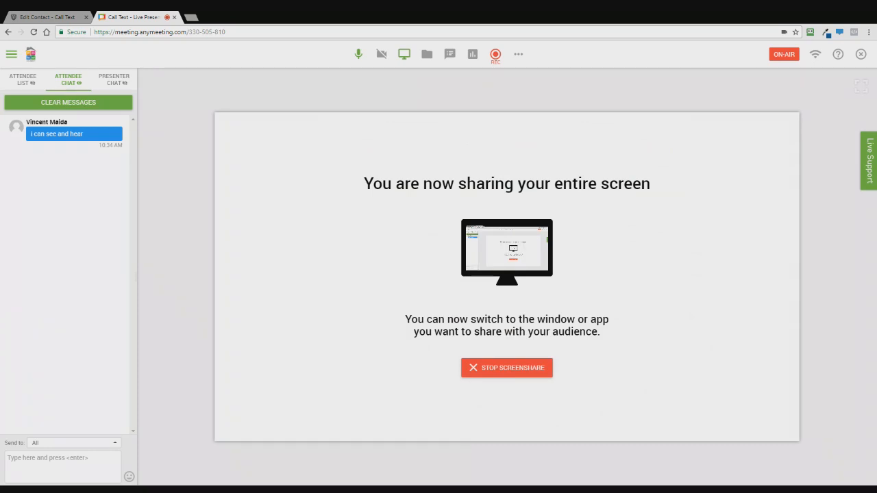
click(60, 15)
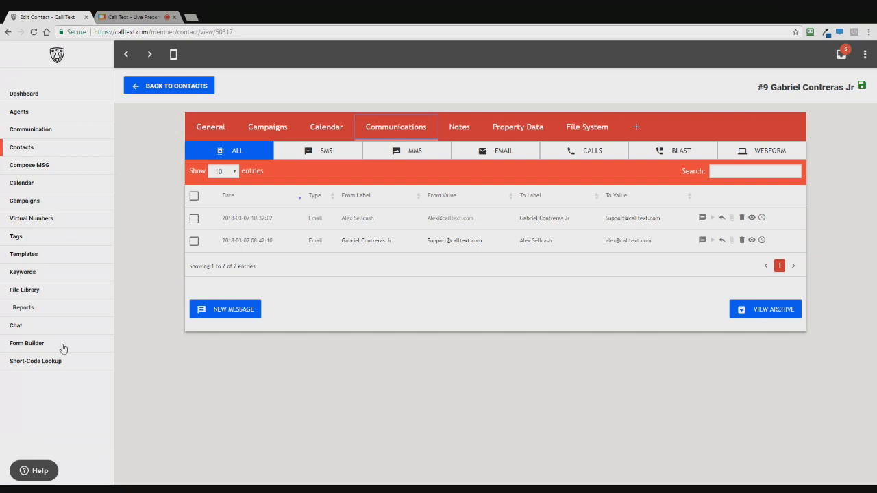
Show the Dashboard with Summary, Calls, SMS and MMS charts for Feb 28 to Mar 7
click(36, 96)
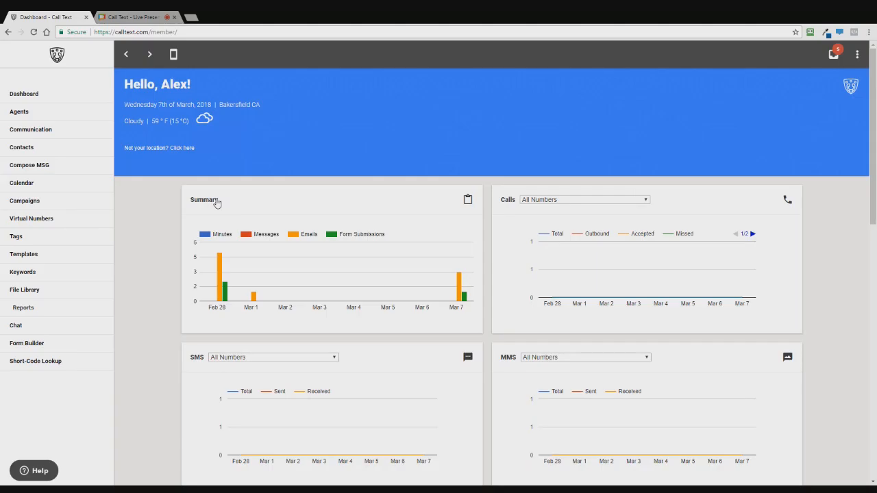
Go to the Form Builder section to reach the Free Cash Offer form
click(39, 347)
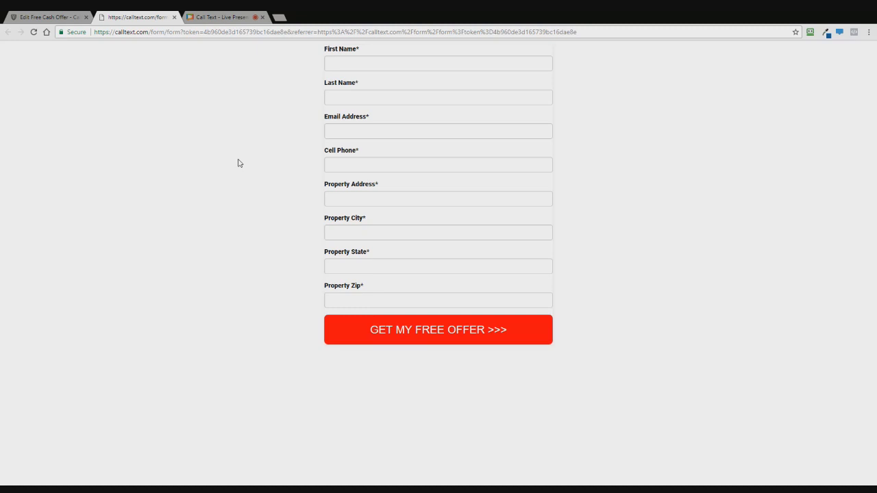
Return to the Edit Free Cash Offer tab and go back to the Forms list
click(67, 14)
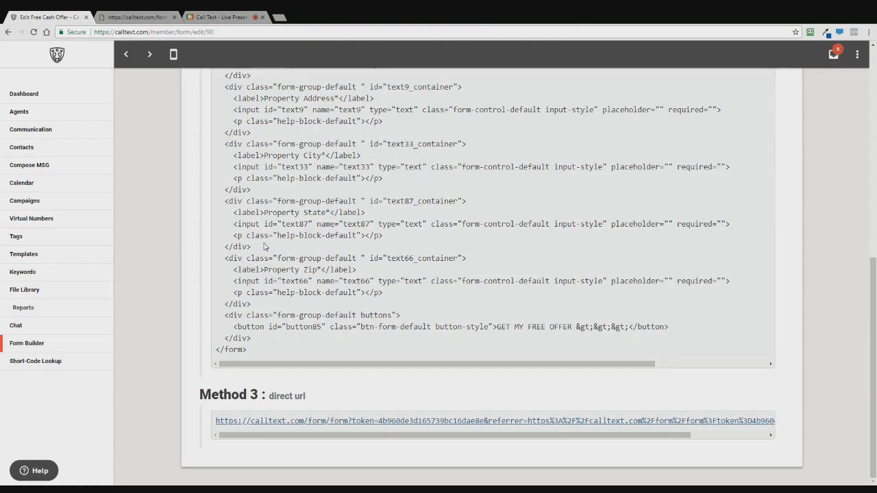
scroll(265, 246, up, 10)
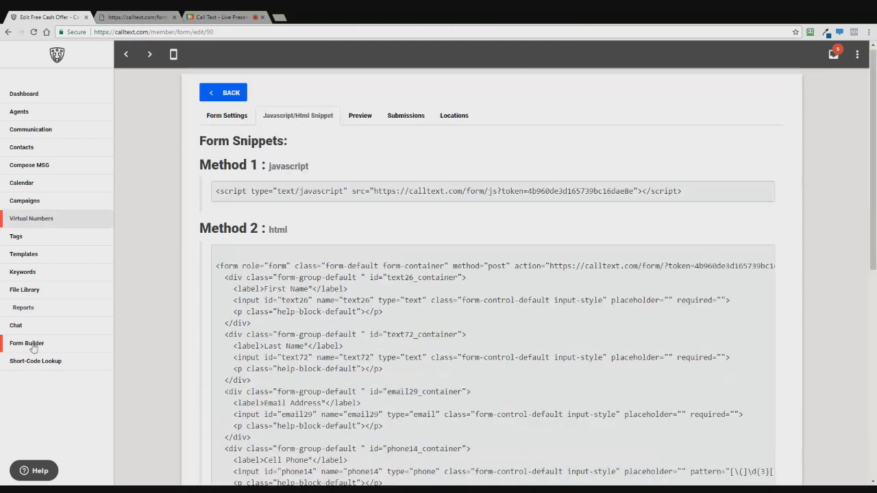
click(26, 348)
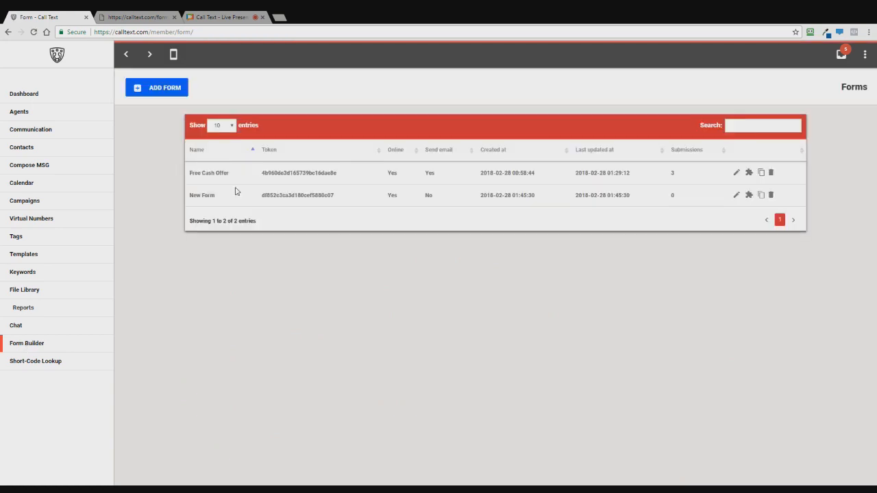
Add a new form named 'New Lead Online Marketing' and mark it Online
click(154, 89)
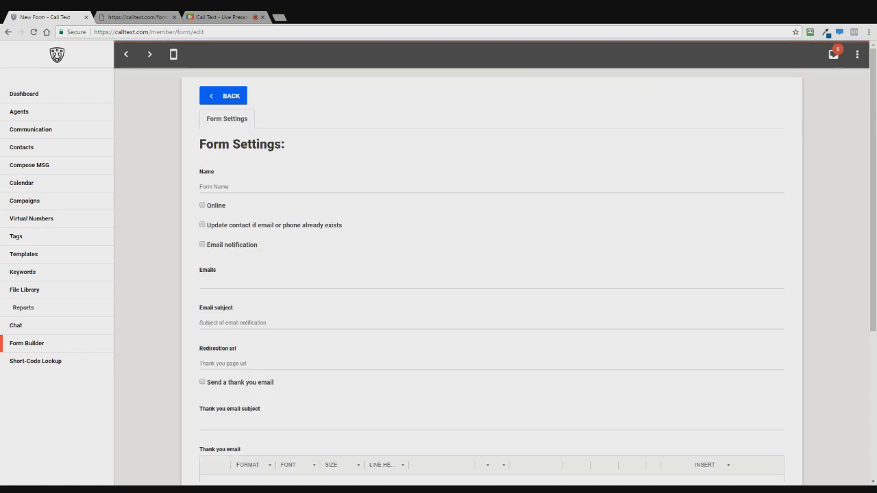
click(212, 185)
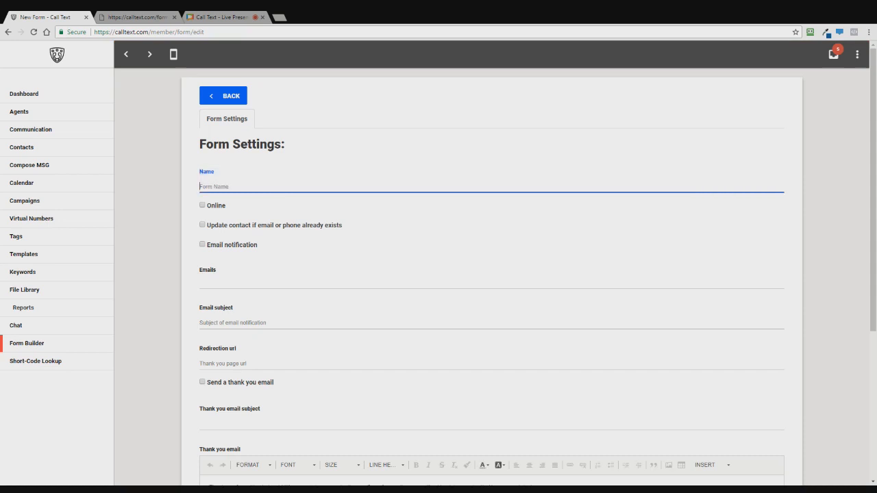
text(New )
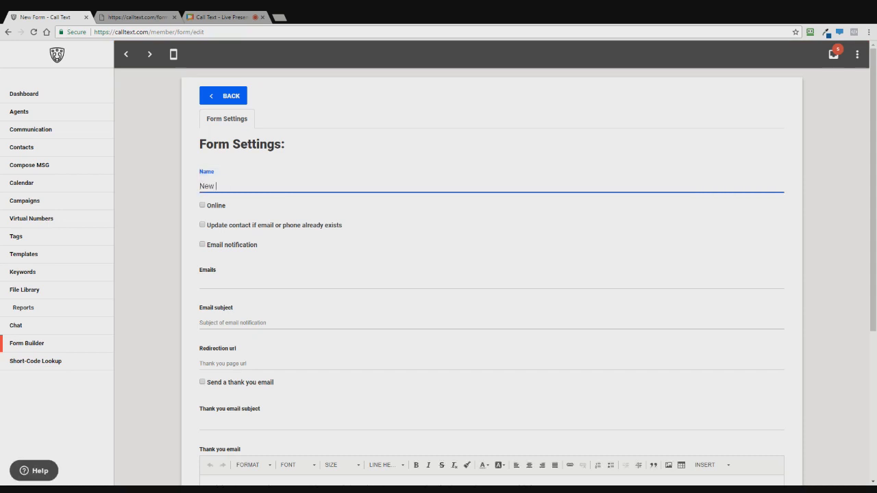
text(Lead Online Marketing)
click(202, 207)
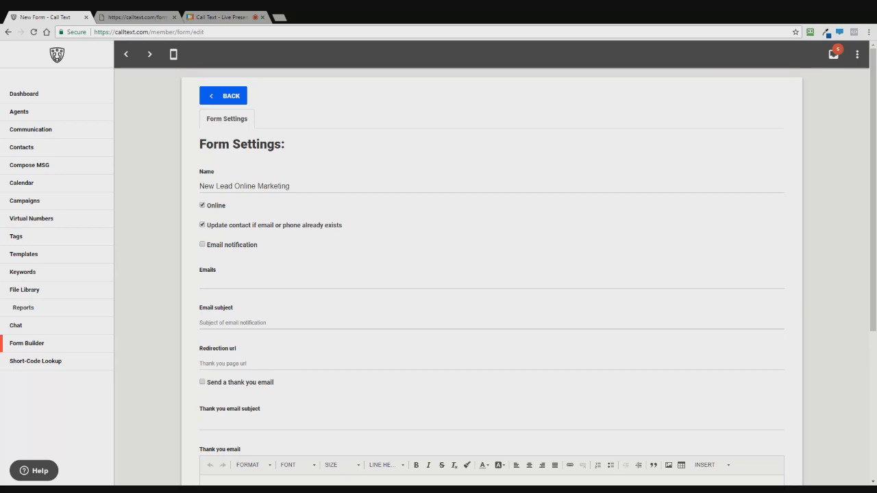
Enable email notifications and add one recipient email address to the Emails list
click(202, 246)
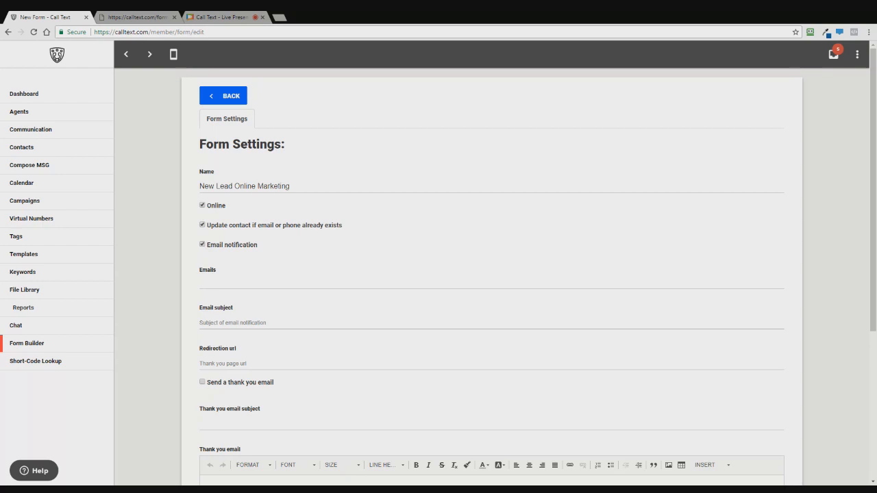
click(230, 267)
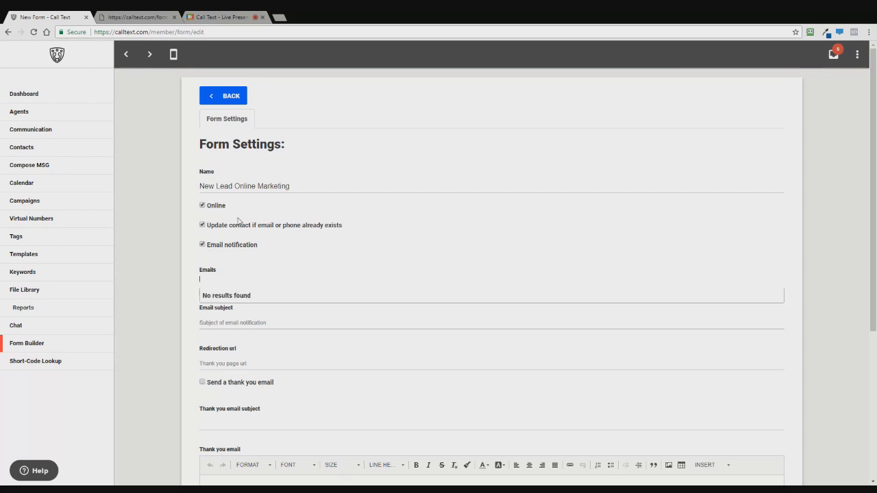
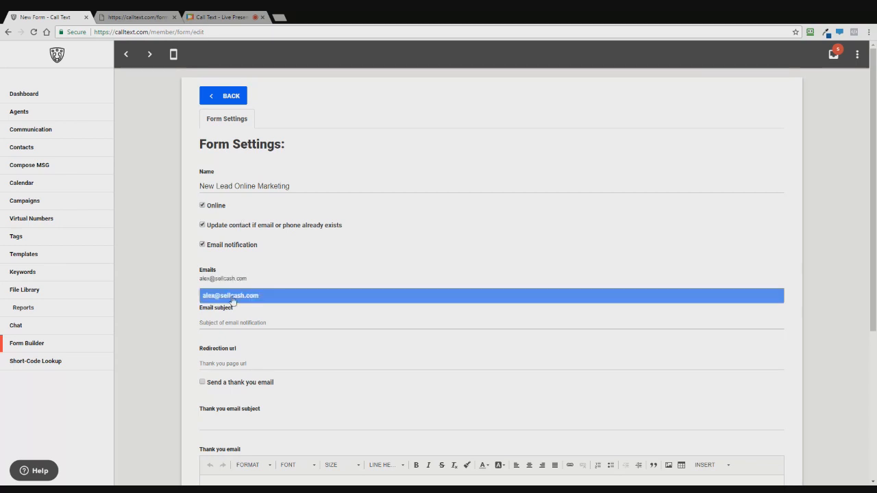
key(Return)
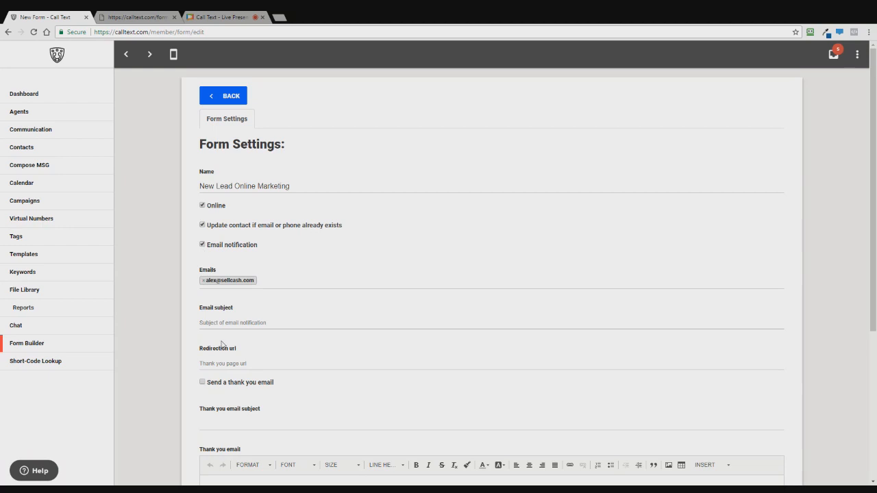
key(Tab)
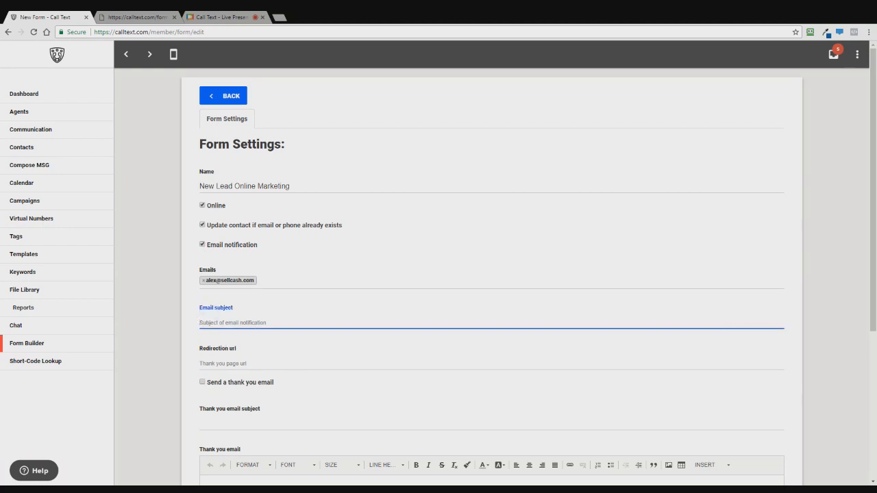
key(shift+Tab)
key(shift+Tab)
key(ctrl+c)
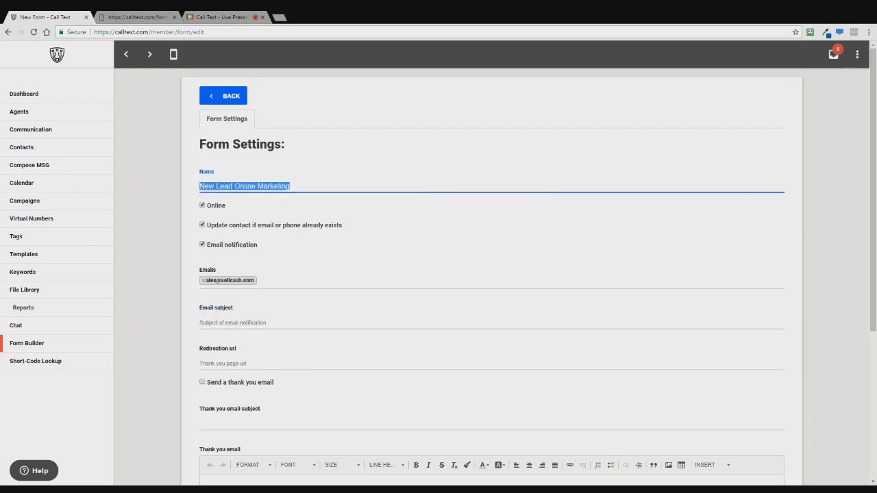
key(Tab)
key(Tab)
text(F)
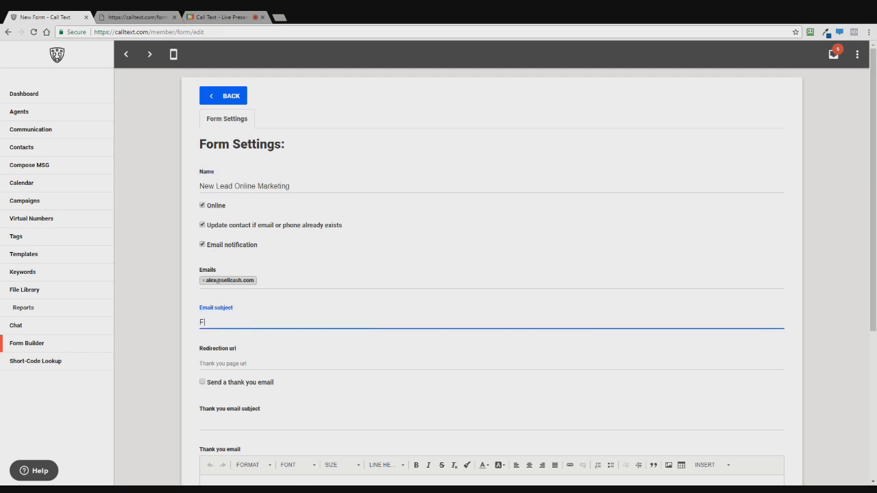
text(orm Submission:)
key(ctrl+v)
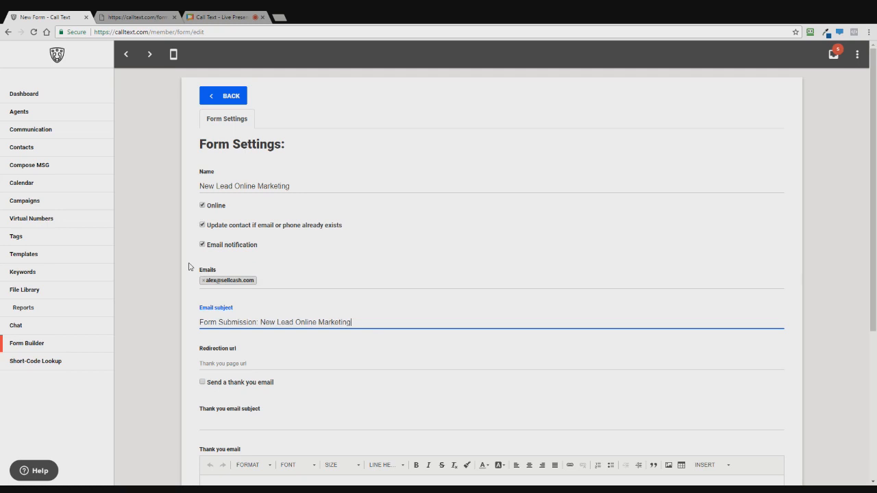
key(Tab)
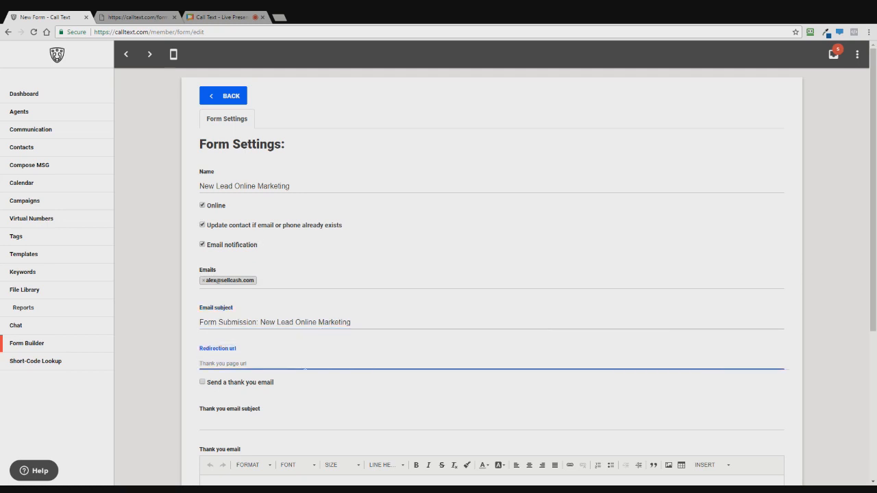
text(http://calltext.com)
scroll(245, 372, down, 1)
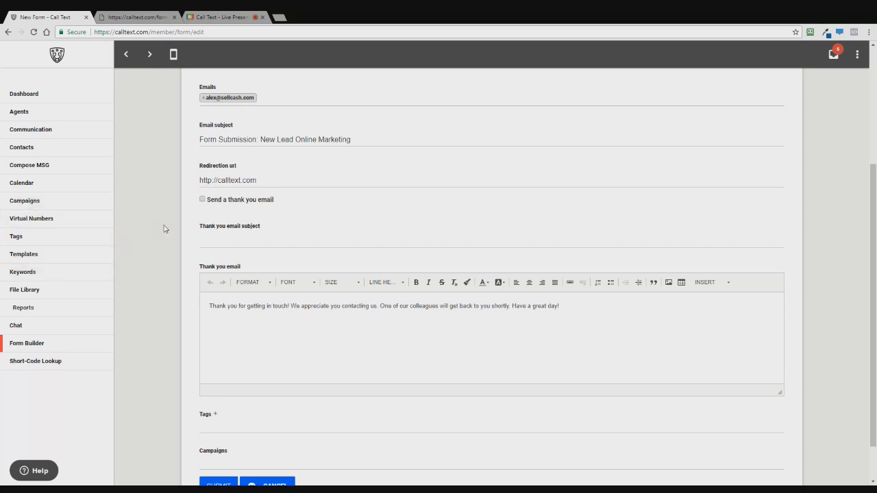
click(28, 201)
Tag the form with Seller Leads, leaving the Campaigns field empty
scroll(215, 409, down, 1)
click(214, 382)
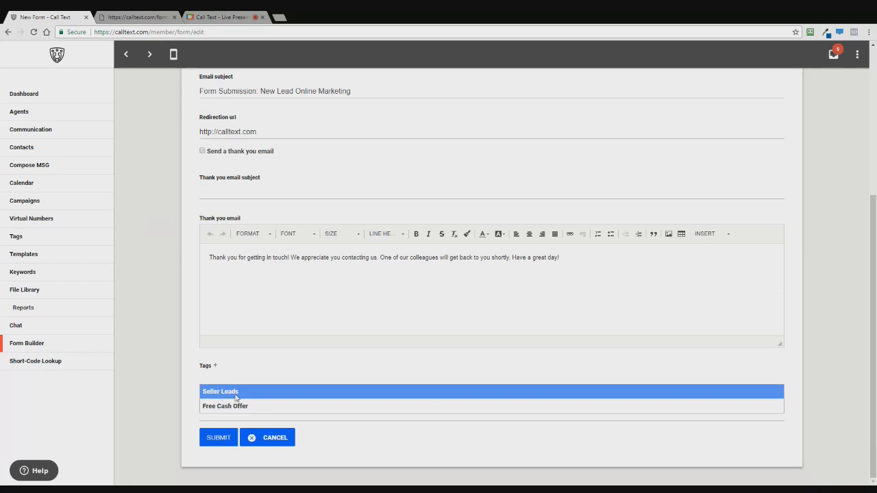
click(218, 392)
click(226, 414)
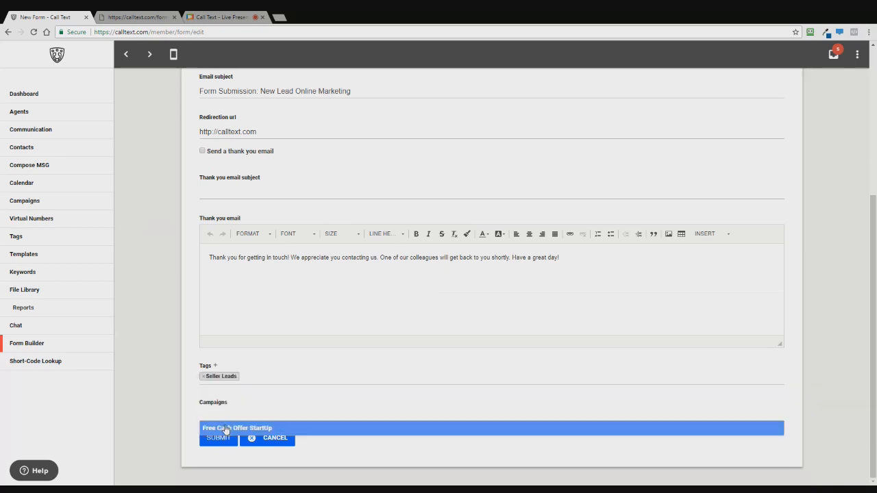
click(221, 379)
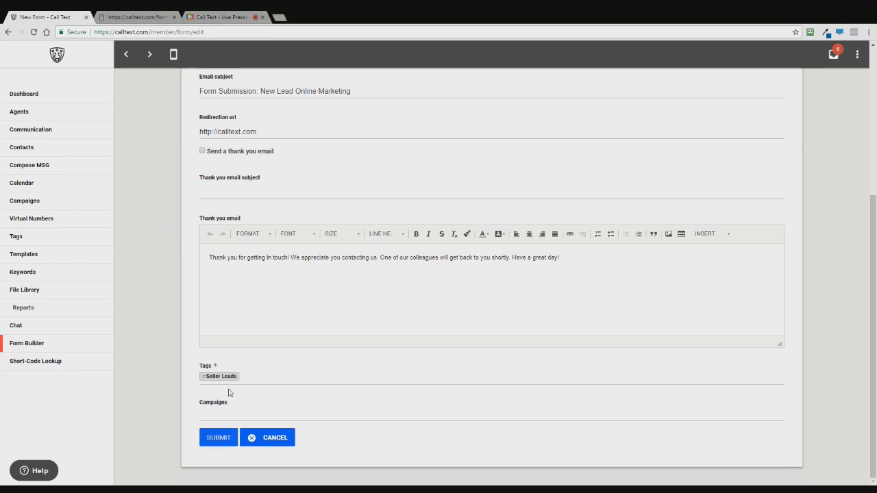
Save New Lead Online Marketing so it joins the Forms list with 0 submissions
click(220, 439)
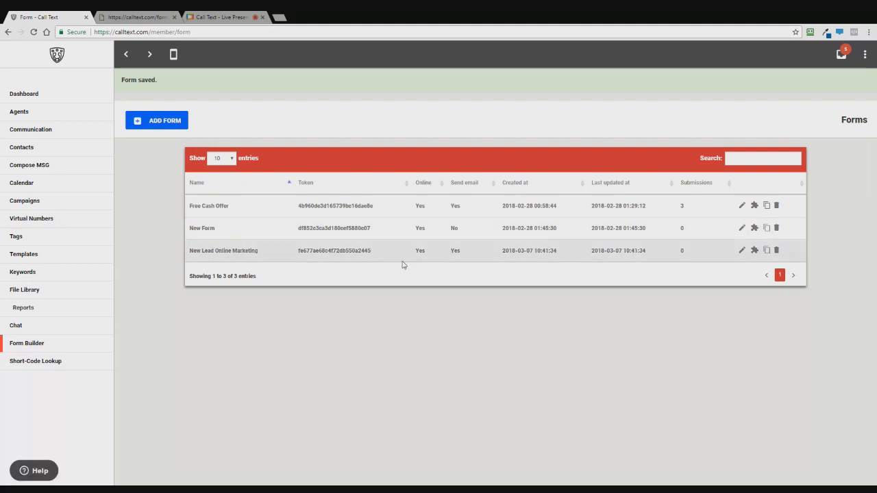
Open New Lead Online Marketing in the builder and add text, phone and email fields
click(754, 251)
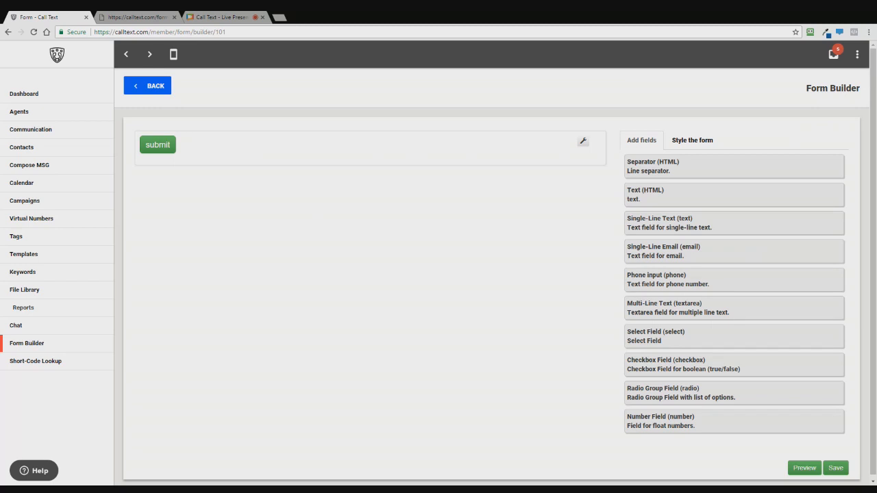
drag(726, 225, 231, 138)
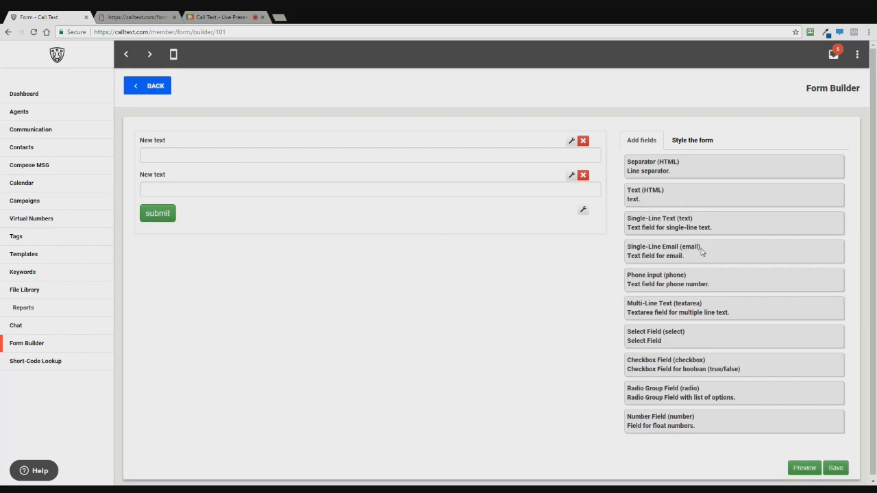
drag(685, 277, 221, 196)
drag(658, 251, 250, 241)
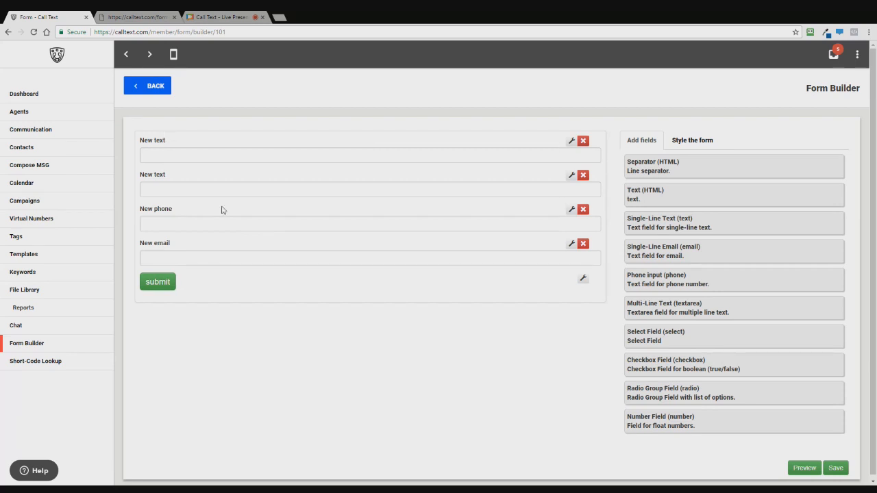
Link the first text field to the contact's First Name, label it 'First Name', and make it required
click(573, 141)
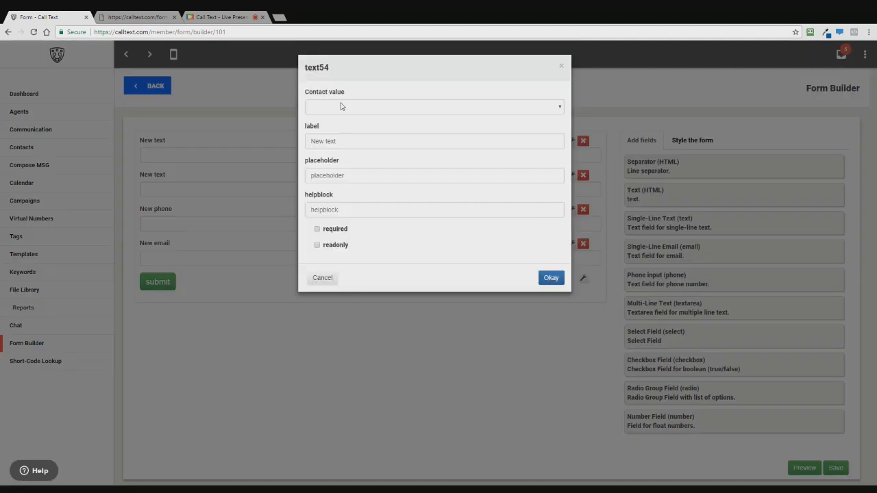
click(341, 106)
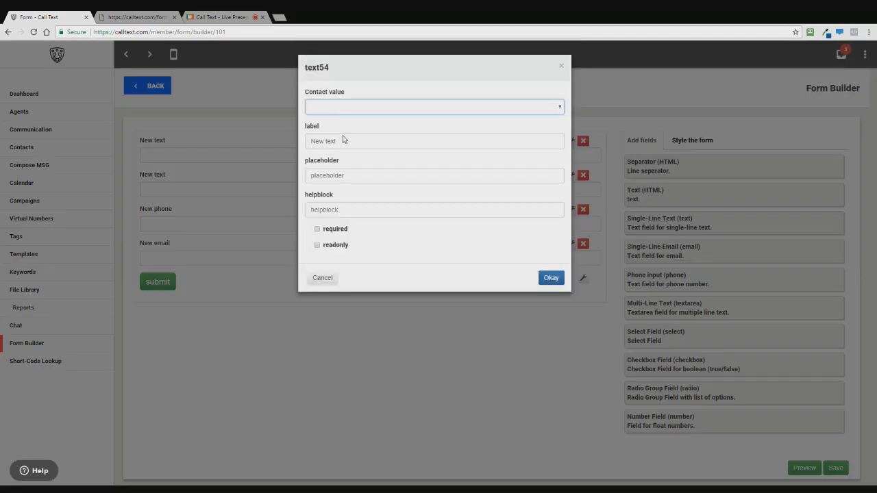
key(Down)
key(Tab)
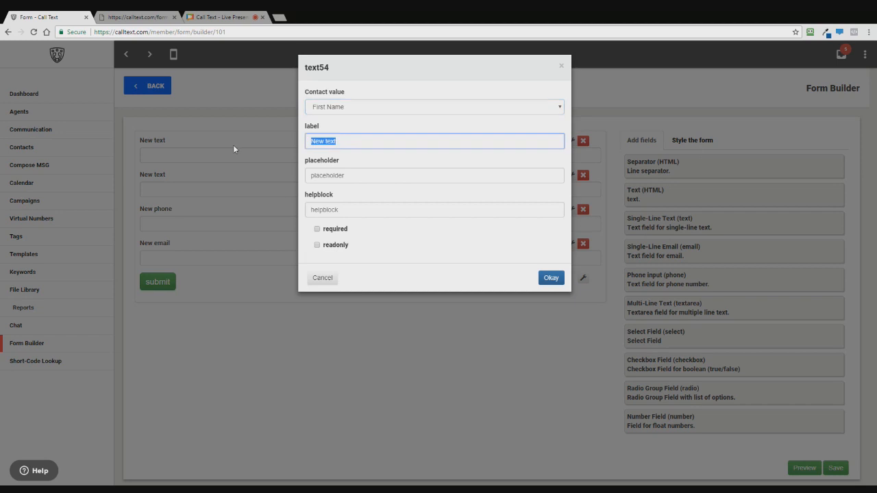
text(First Name)
click(336, 230)
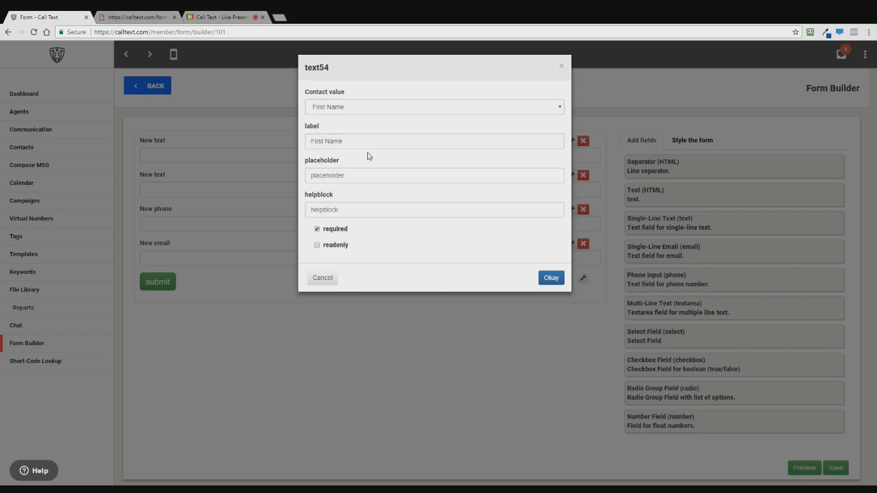
Remove the First Name field's placeholder text so it shows none
click(367, 180)
text(John Sm)
key(BackSpace)
key(BackSpace)
key(BackSpace)
key(BackSpace)
key(BackSpace)
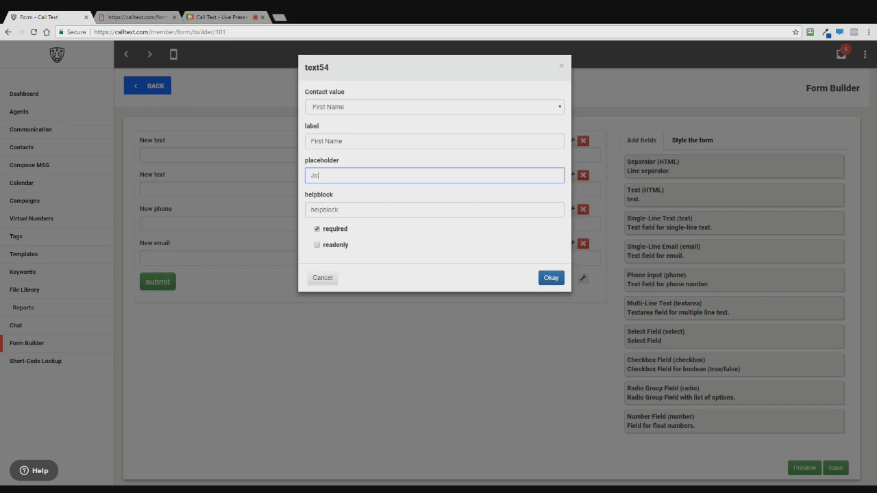
text(hn)
key(Return)
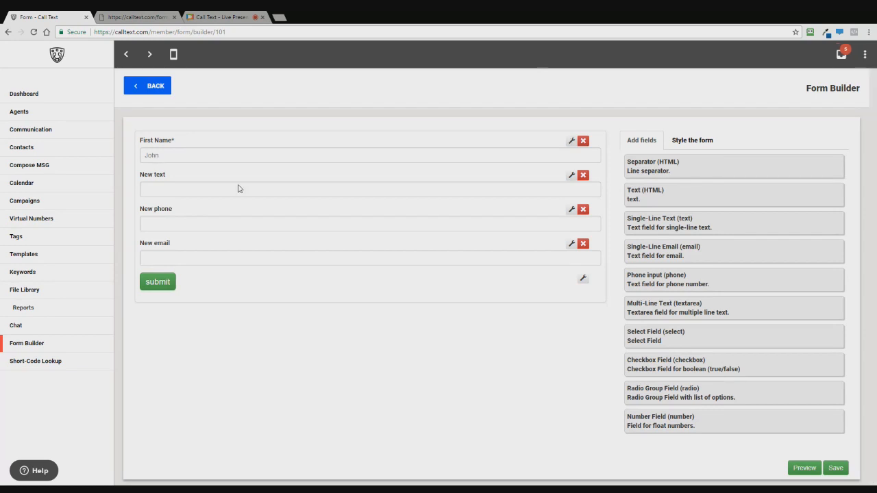
key(Tab)
key(BackSpace)
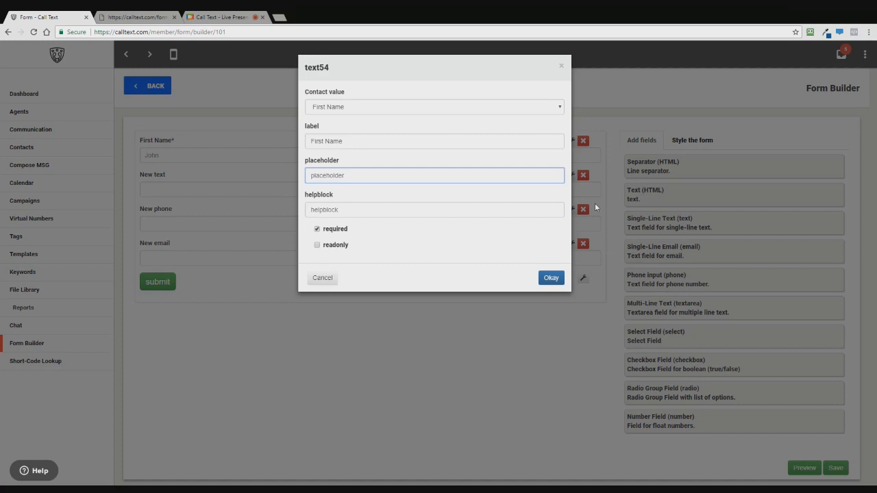
click(553, 279)
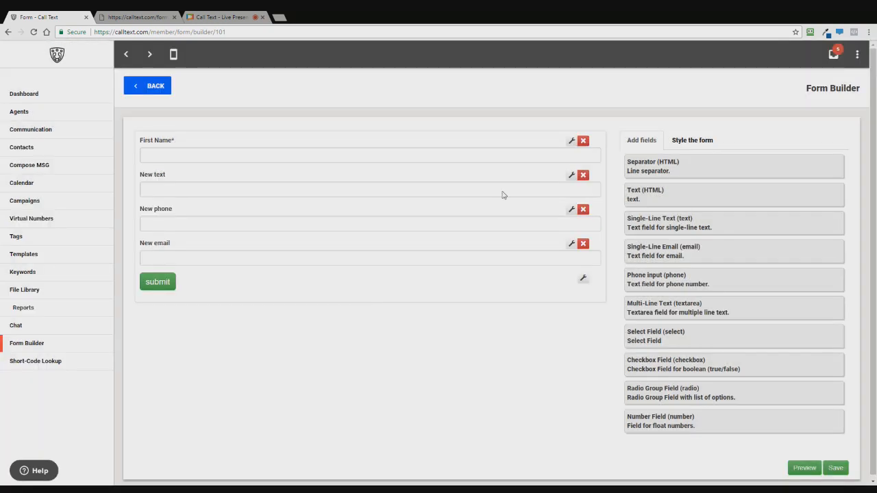
click(571, 177)
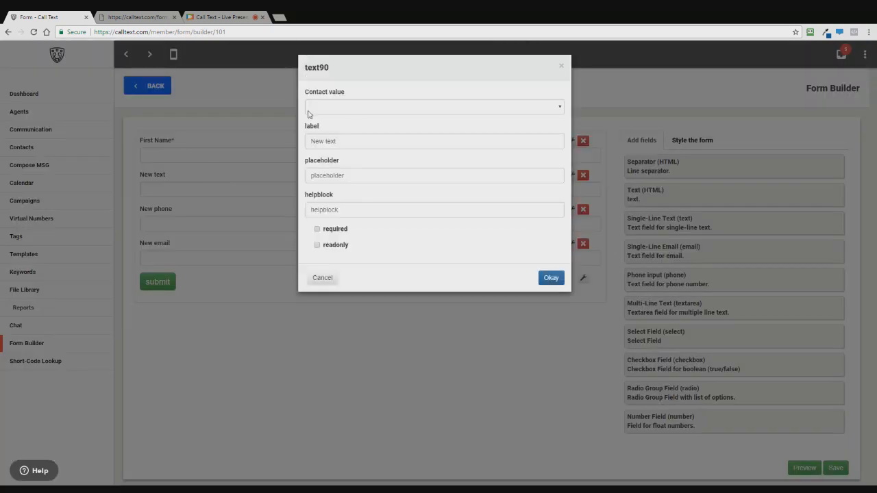
Link the second field to the contact's Last Name, label it 'Last Name', and make it required
click(342, 152)
drag(343, 144, 300, 145)
text(Last Name)
click(327, 229)
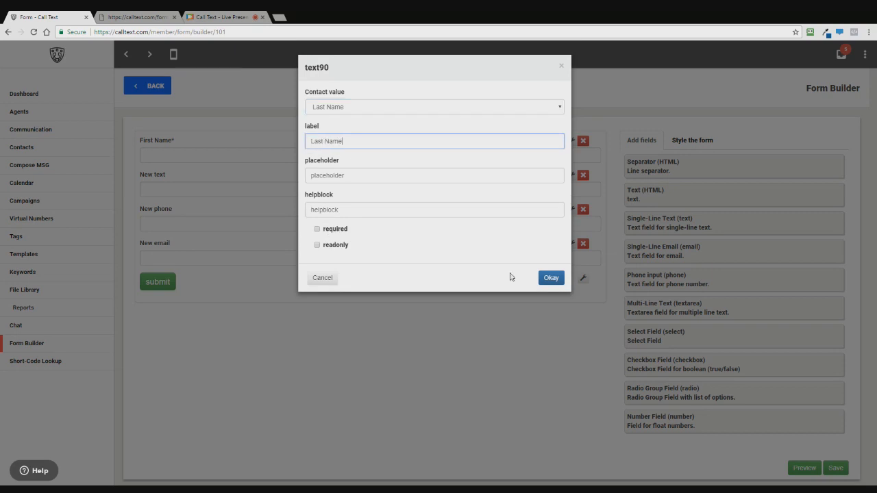
click(549, 278)
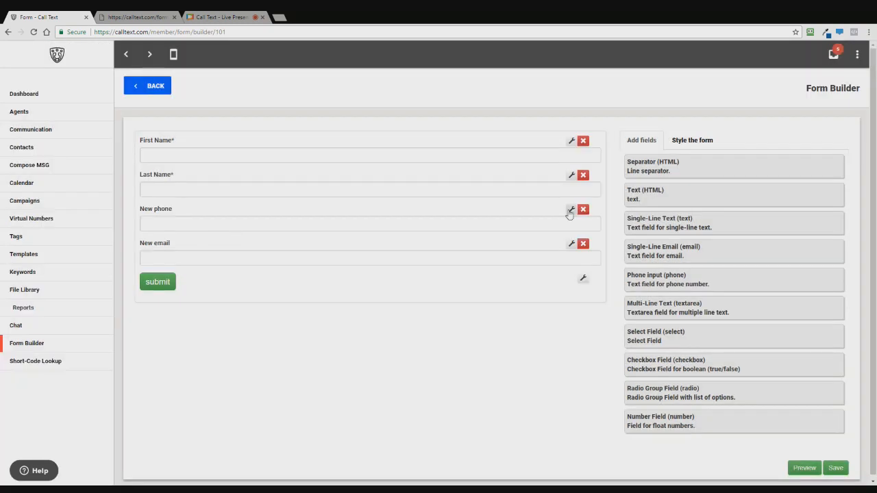
click(571, 210)
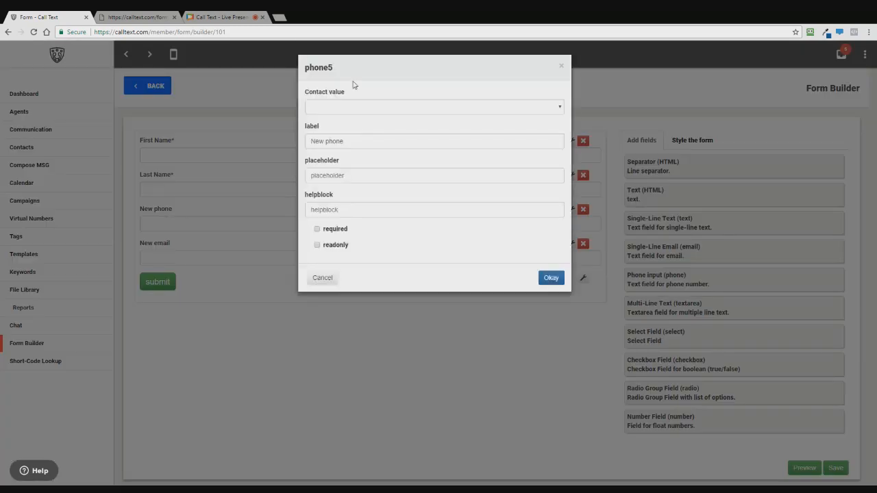
Link the third field to the contact's Phone, label it 'Phone Number', and make it required
click(355, 90)
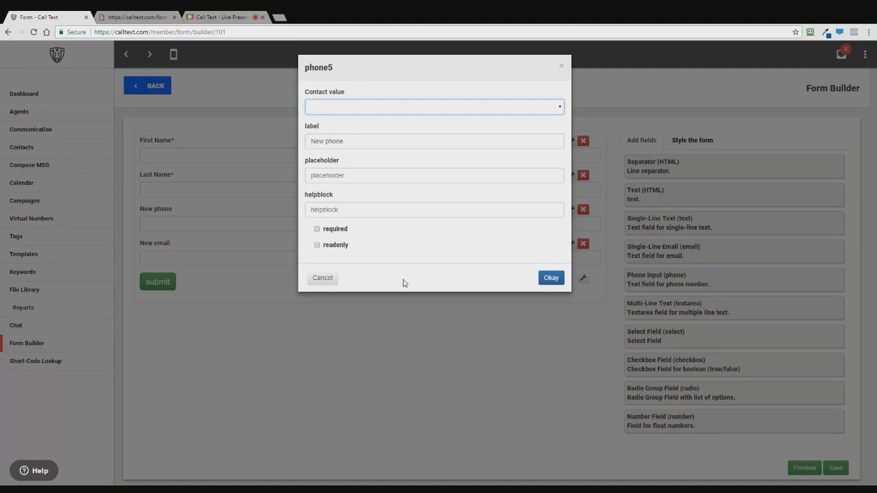
click(321, 313)
key(Tab)
text(Phone Number)
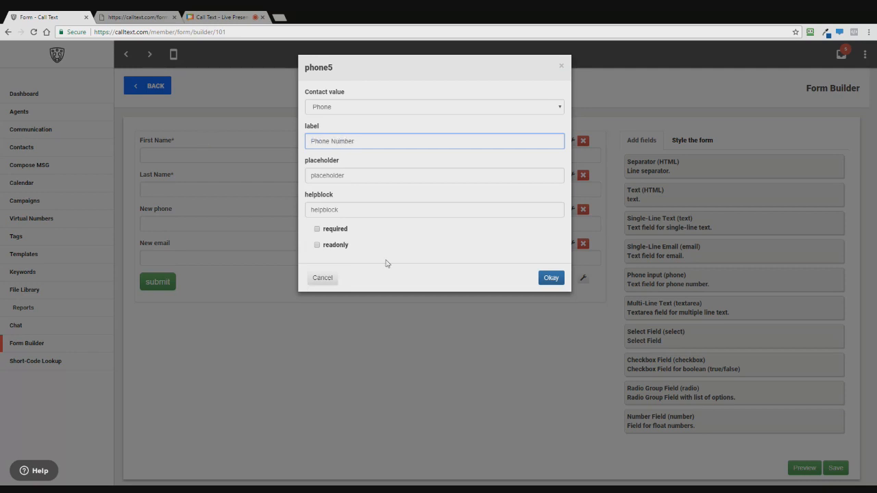
click(336, 231)
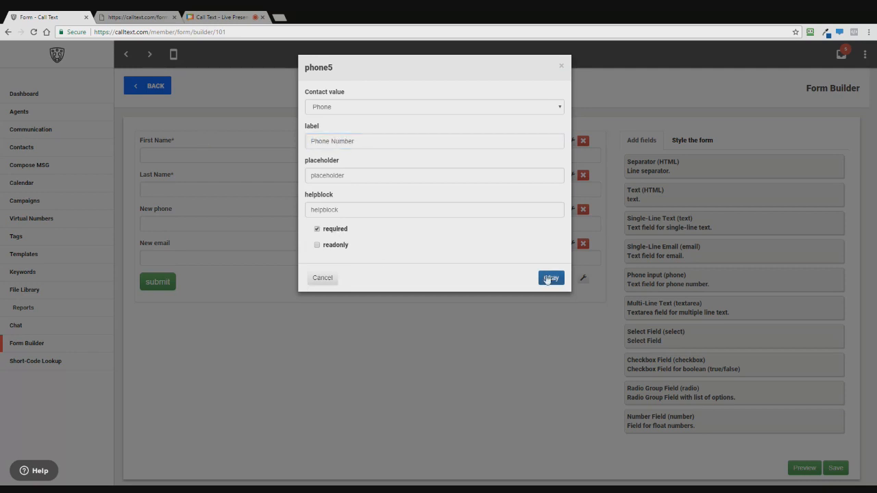
click(550, 278)
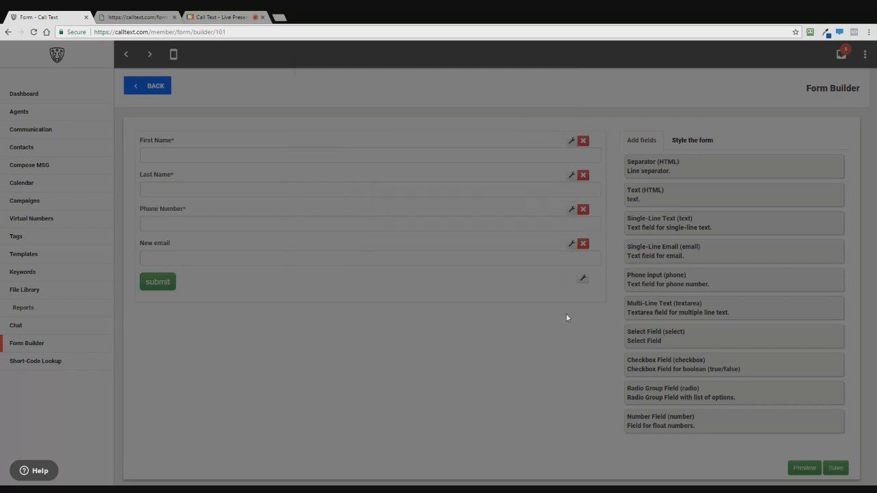
Link the fourth field to the contact's Email, label it 'Email Address', and make it required
click(571, 245)
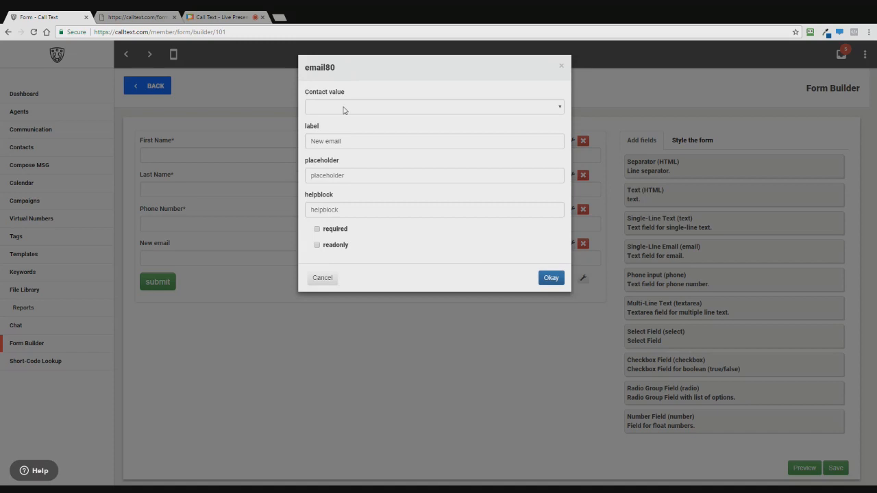
click(344, 110)
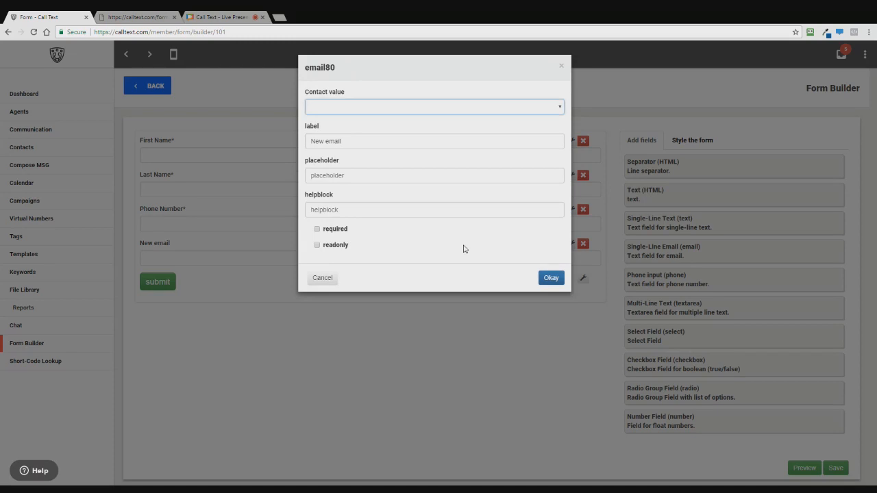
click(332, 305)
drag(343, 141, 302, 140)
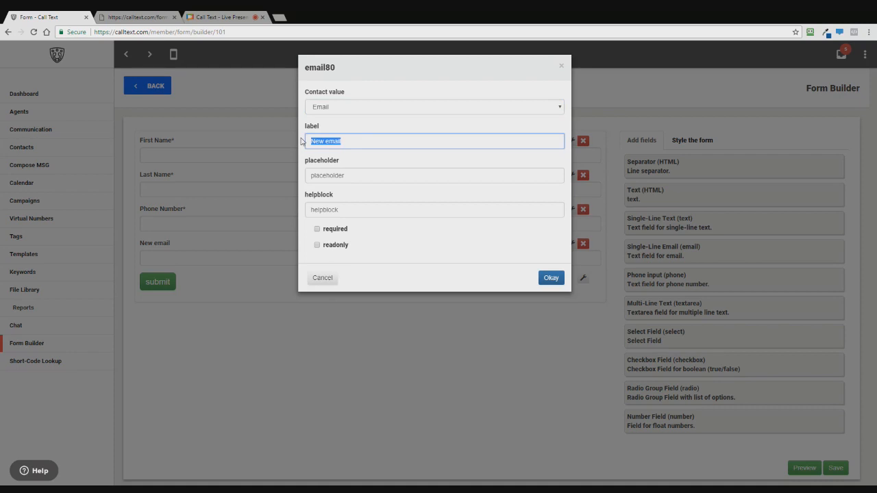
text(Email Address)
click(335, 231)
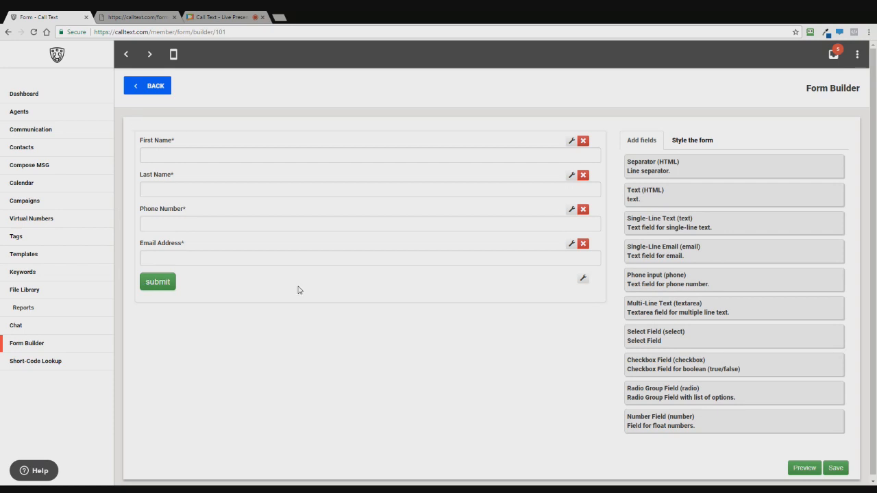
Replace the submit button's 'submit' text with 'Yes, Send Me My Free Gift!'
click(691, 141)
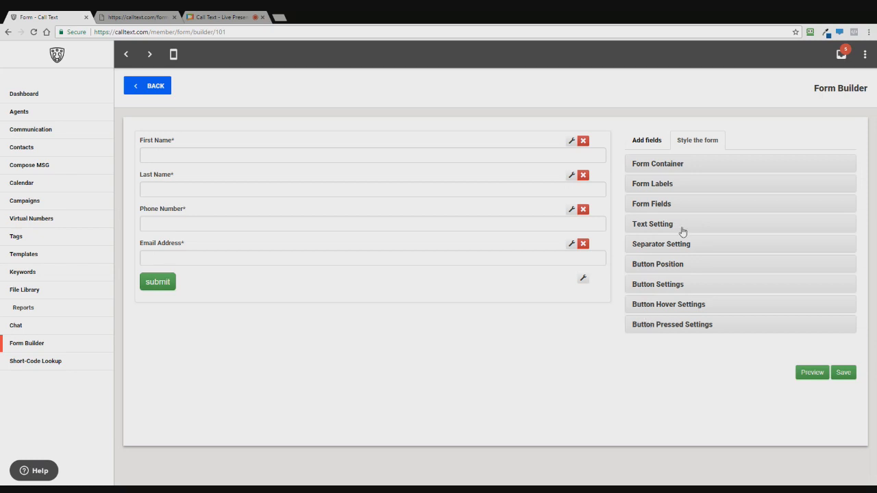
click(583, 280)
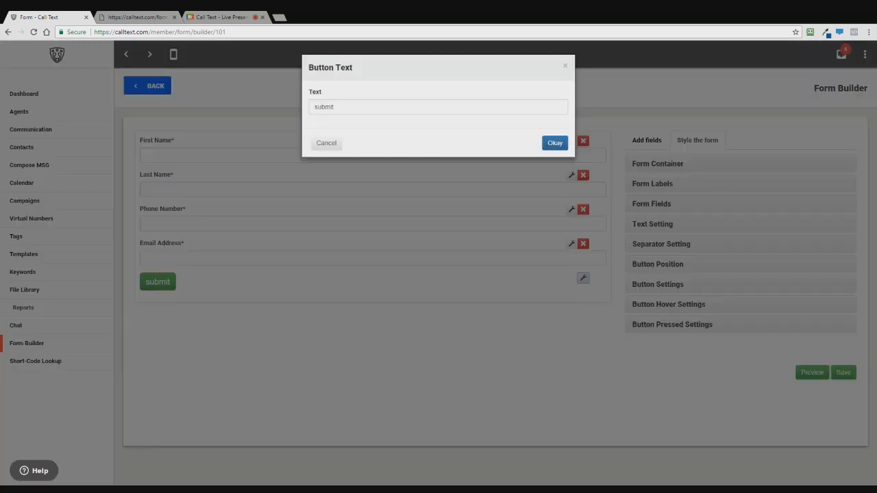
drag(349, 107, 183, 104)
text(Yes, Send Me M)
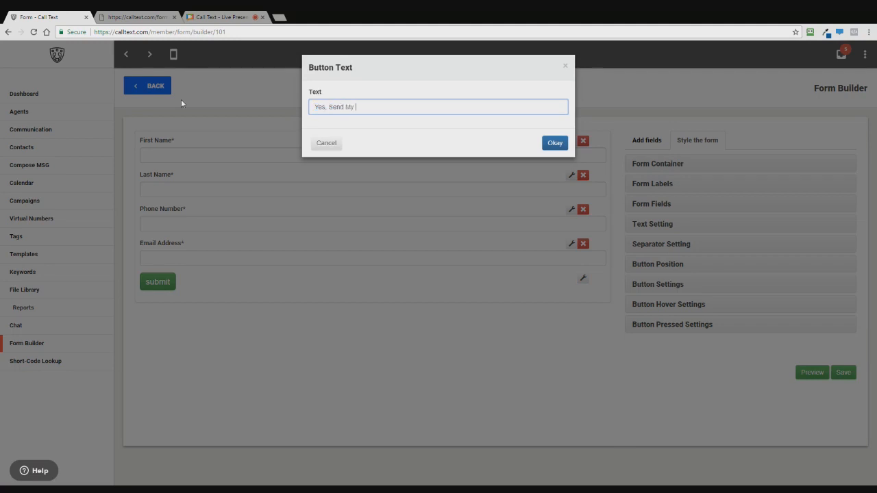
text(y)
key(BackSpace)
text(e My Free F)
key(BackSpace)
text(Gift!)
click(555, 147)
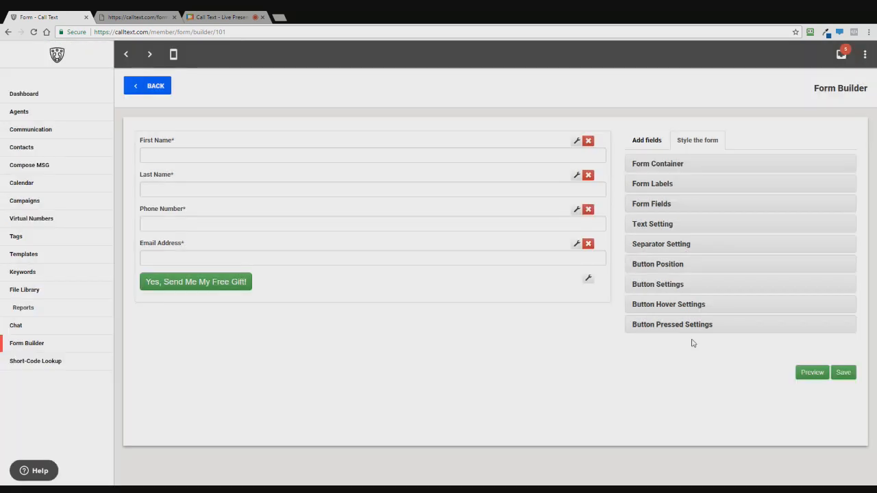
Set the form container's width to 450px
click(666, 166)
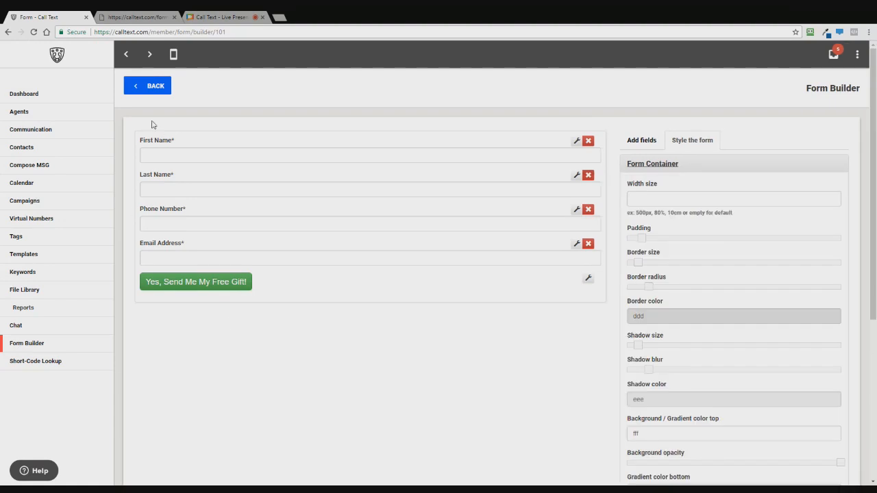
click(734, 198)
text(450)
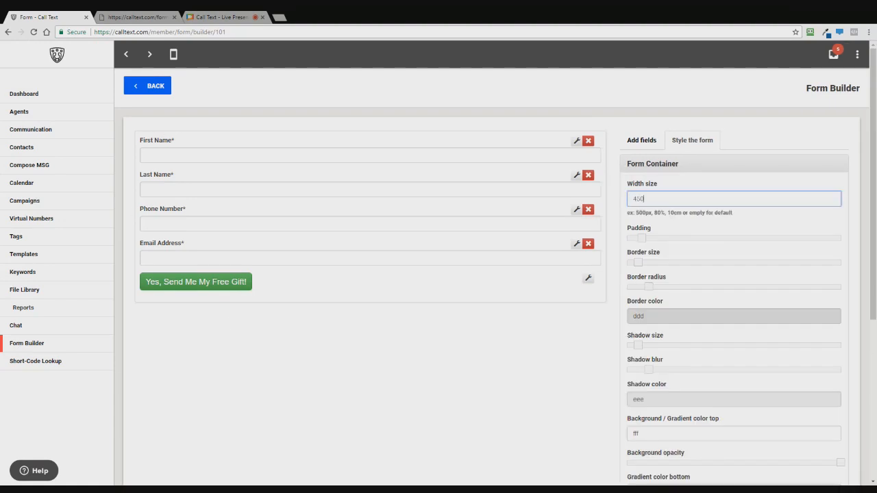
text(px)
click(604, 364)
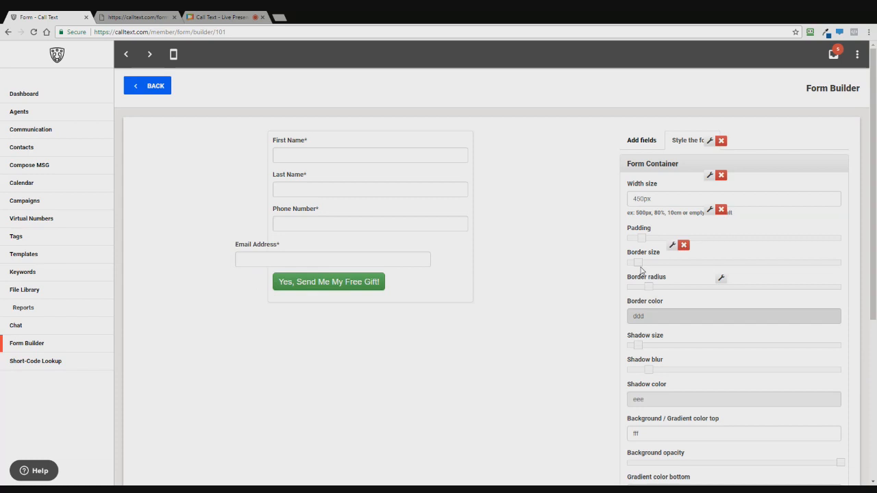
Set the form's border size and shadow size to 0, with a white (fff) border colour
drag(641, 268, 620, 267)
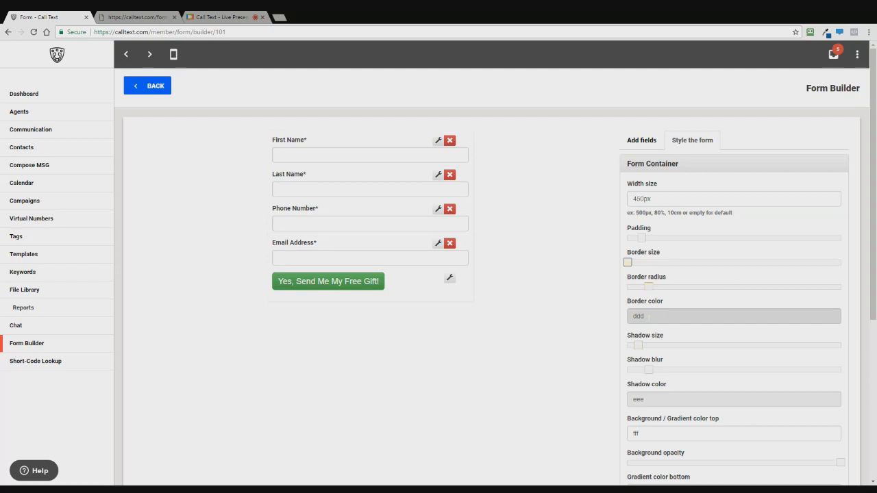
drag(650, 316, 608, 316)
text(d)
text(fff)
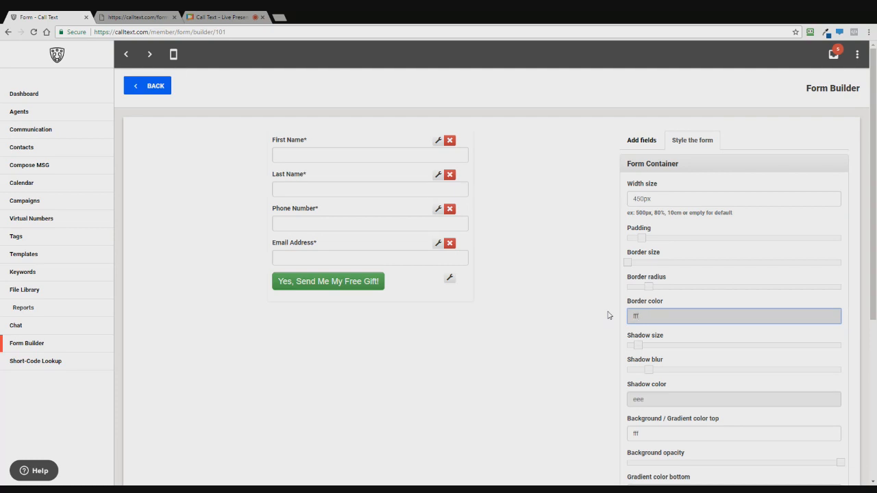
click(749, 304)
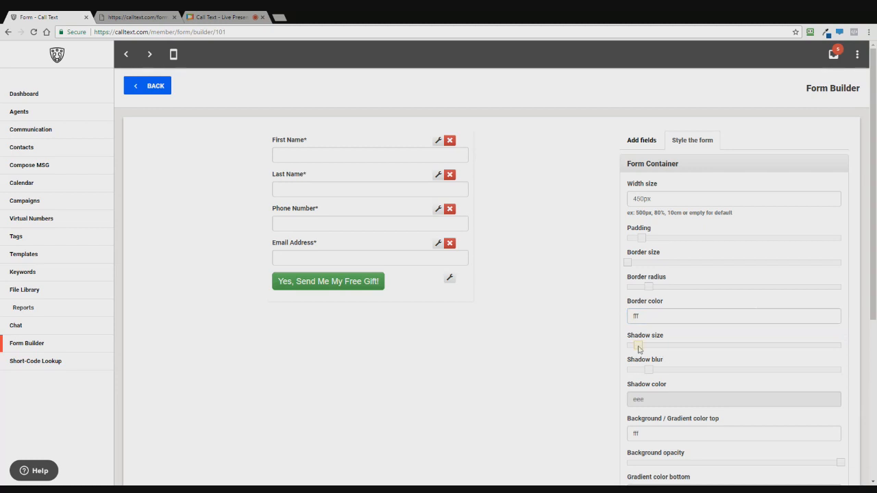
drag(638, 347, 628, 346)
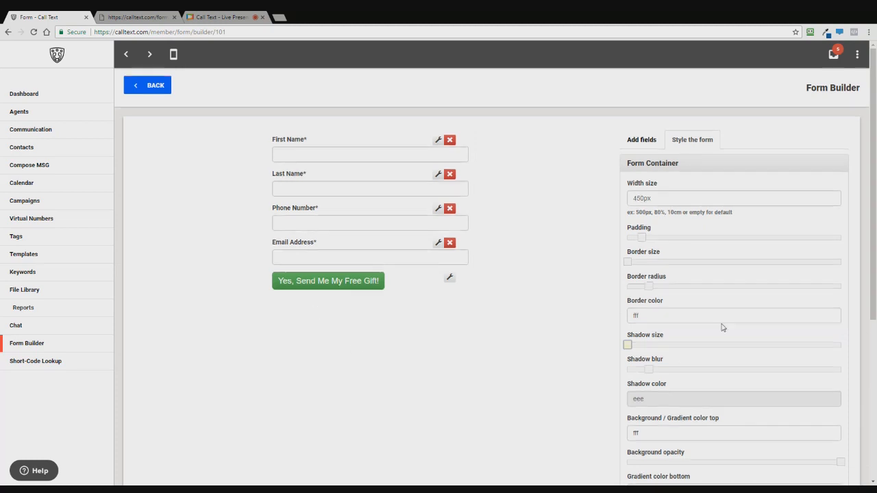
scroll(722, 328, down, 1)
scroll(723, 327, down, 1)
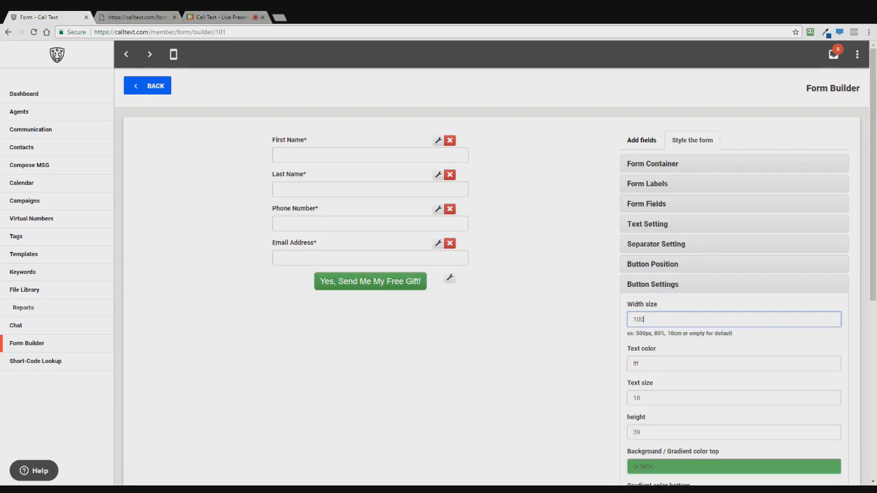
Make the button 100% wide with text size 24, adjusting its height from 65 to 55
text(%)
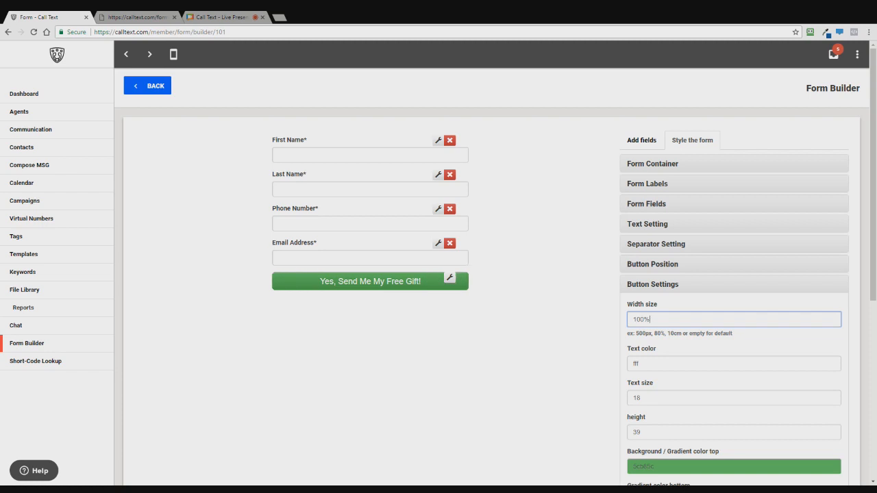
double_click(628, 399)
text(24)
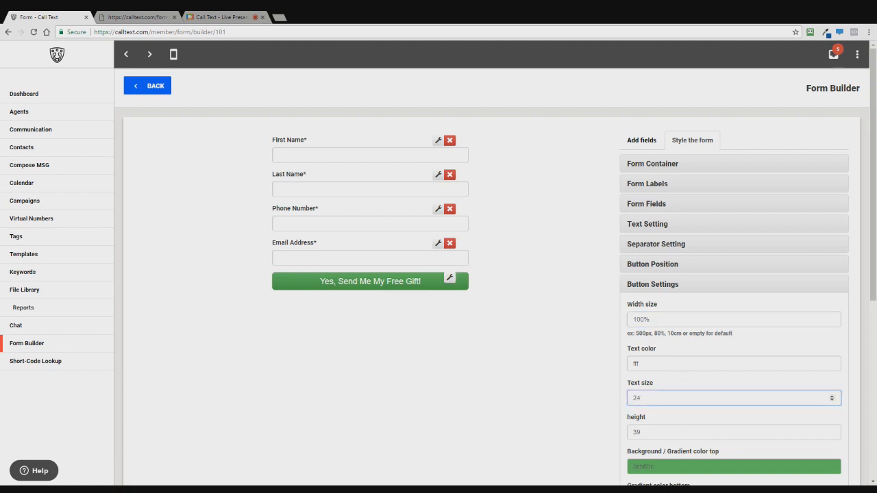
key(Tab)
text(65)
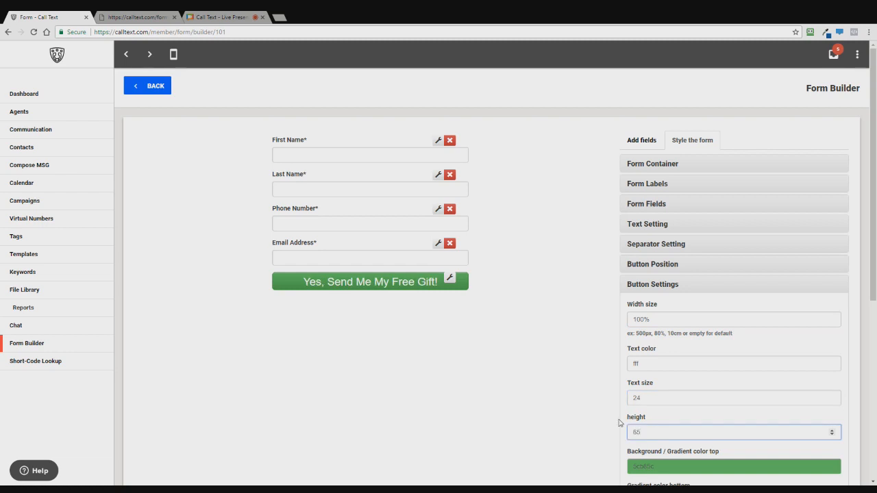
click(627, 416)
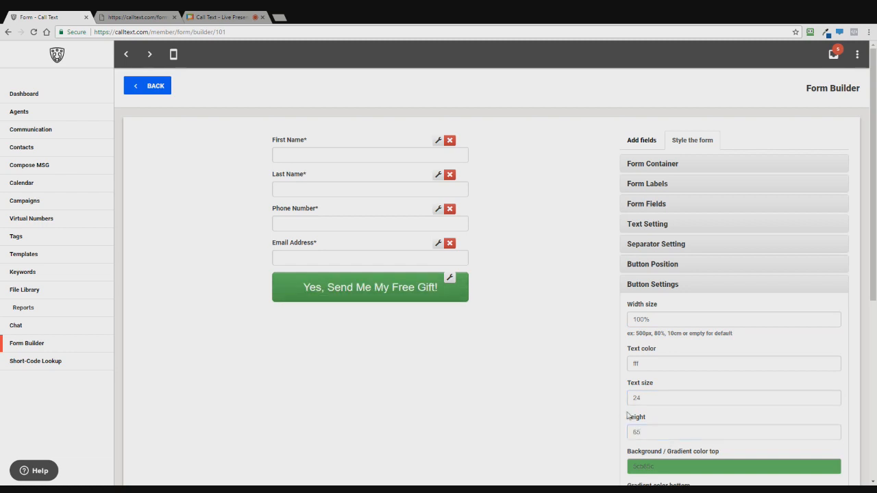
key(Tab)
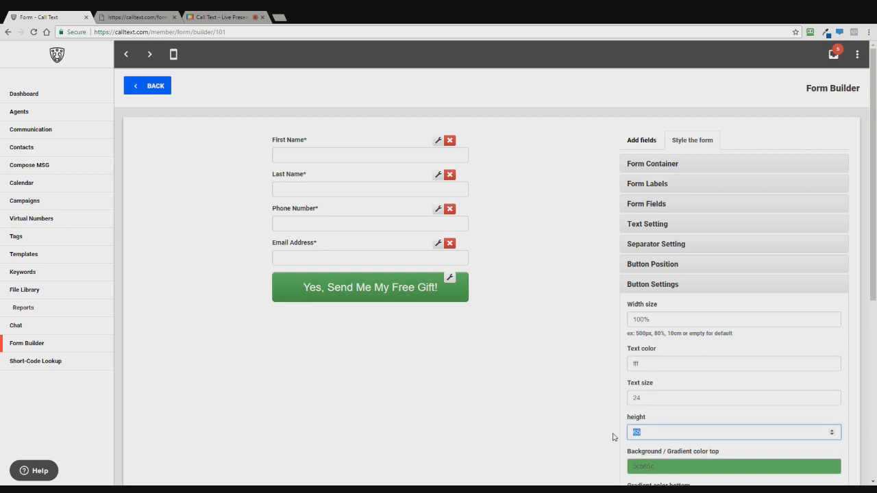
text(55)
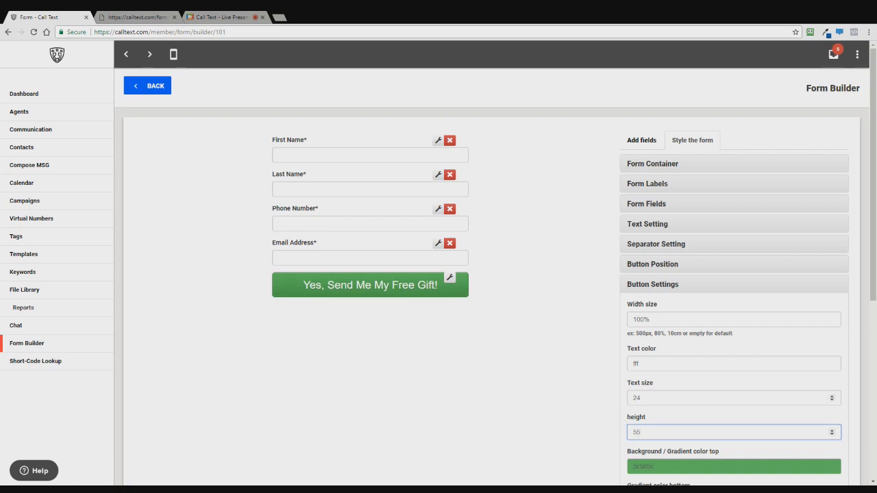
scroll(665, 397, down, 2)
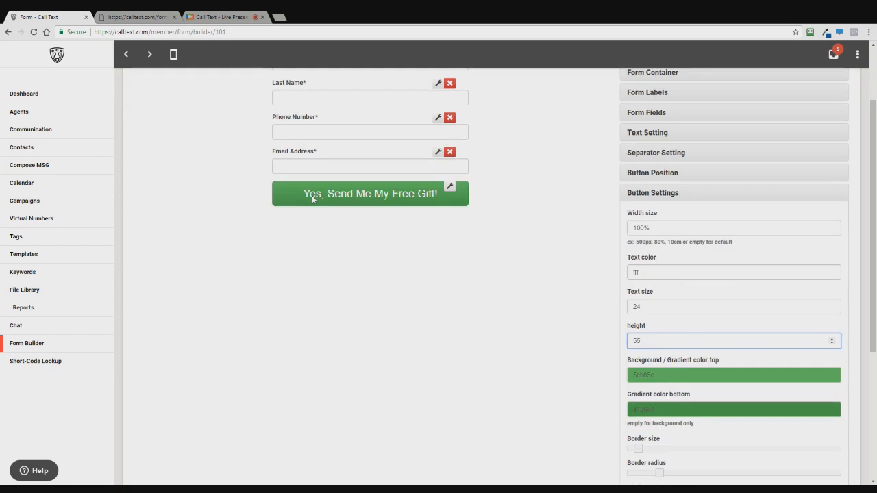
Set the button's top and bottom gradient colours both to red ff0000
double_click(650, 375)
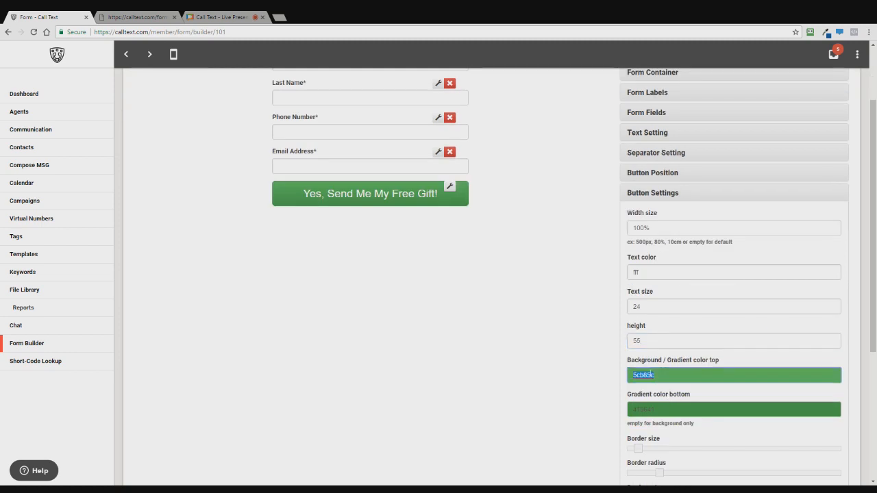
text(f)
click(650, 373)
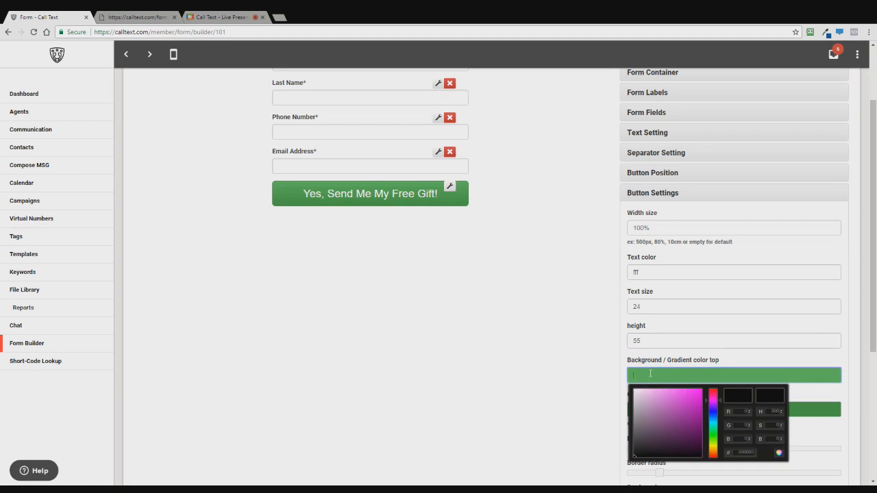
text(00000)
drag(660, 377, 629, 373)
key(ctrl+c)
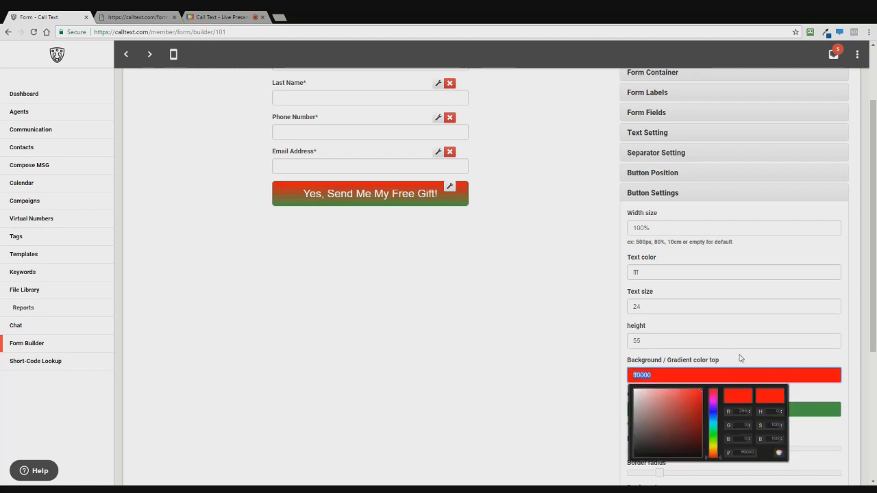
click(724, 356)
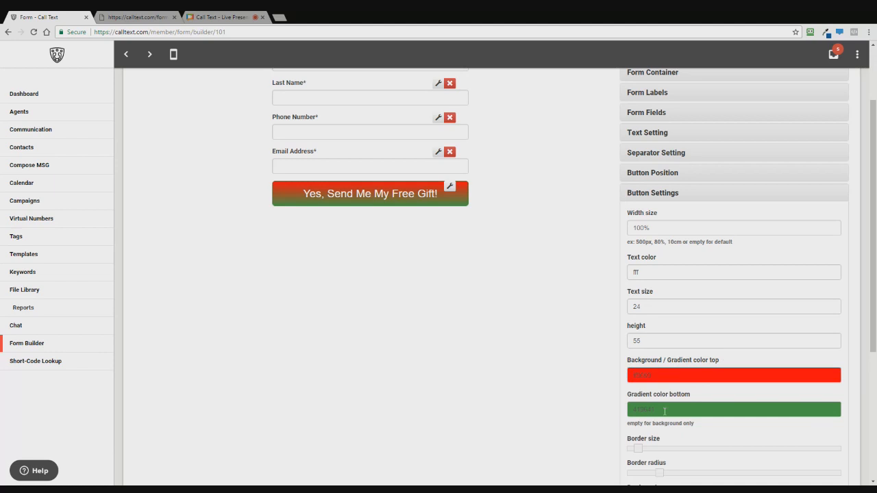
drag(665, 411, 598, 405)
key(ctrl+v)
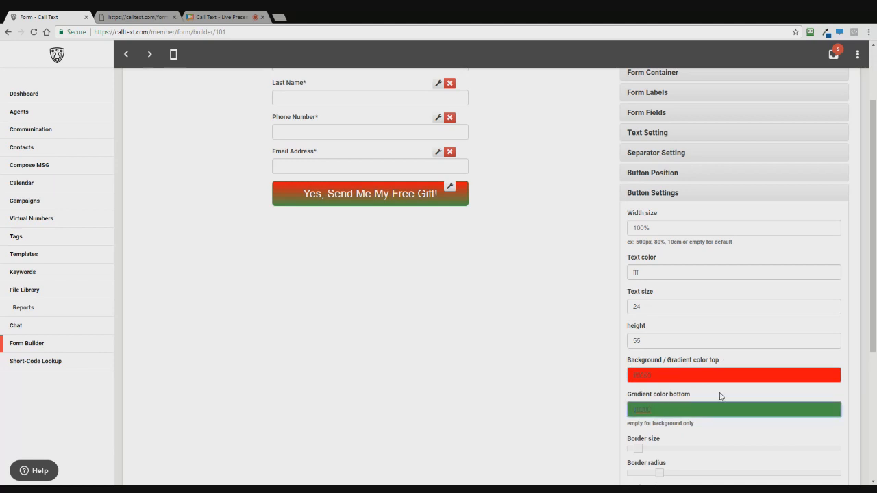
click(713, 395)
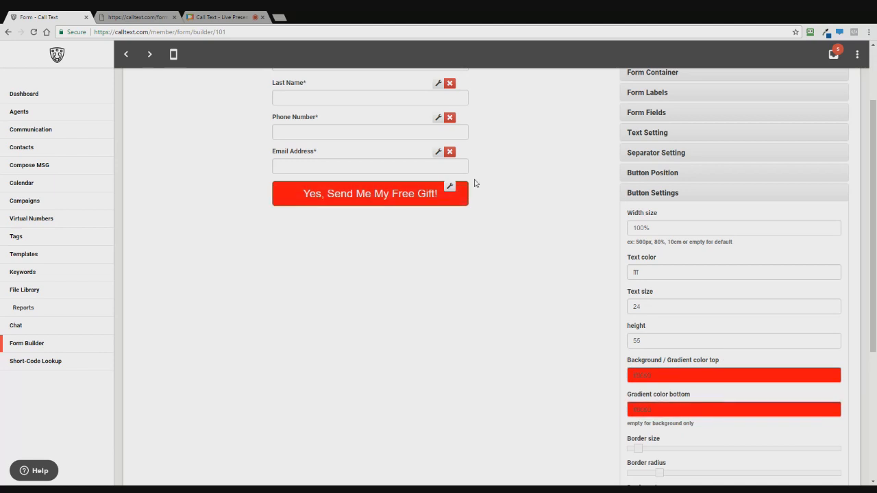
Set the button's border size to 0 and its border colour to red
scroll(689, 379, down, 1)
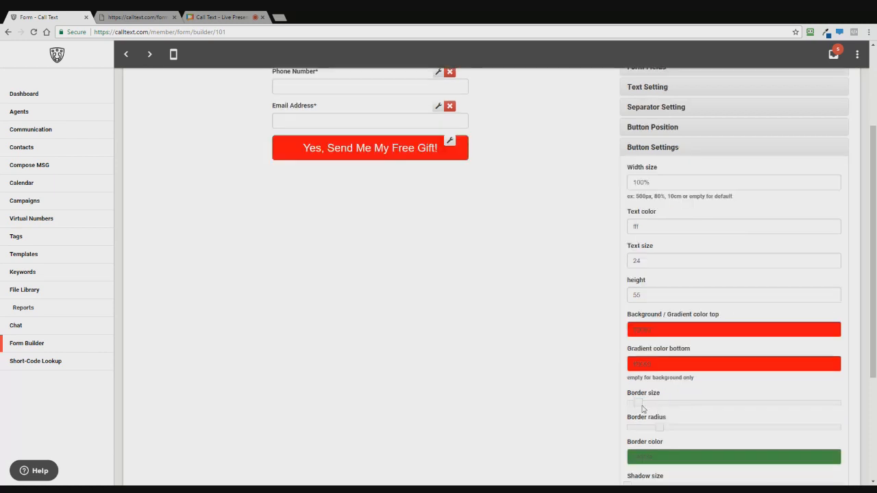
drag(638, 403, 601, 402)
click(664, 452)
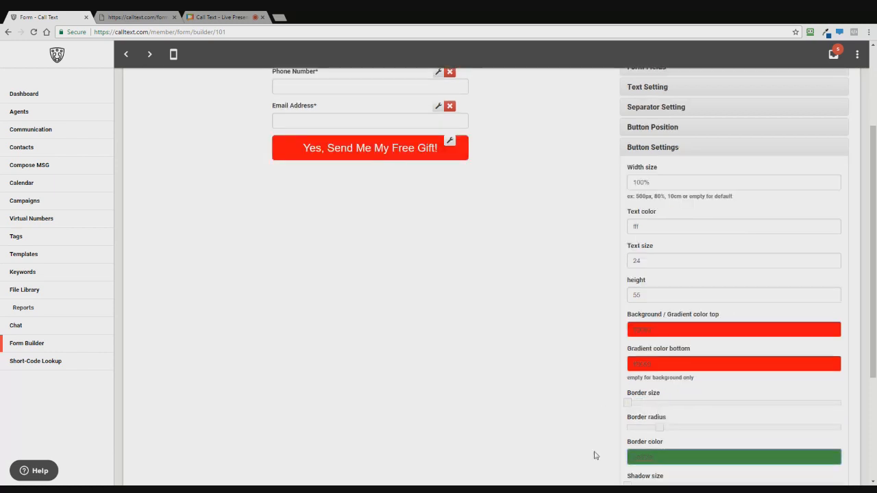
click(697, 437)
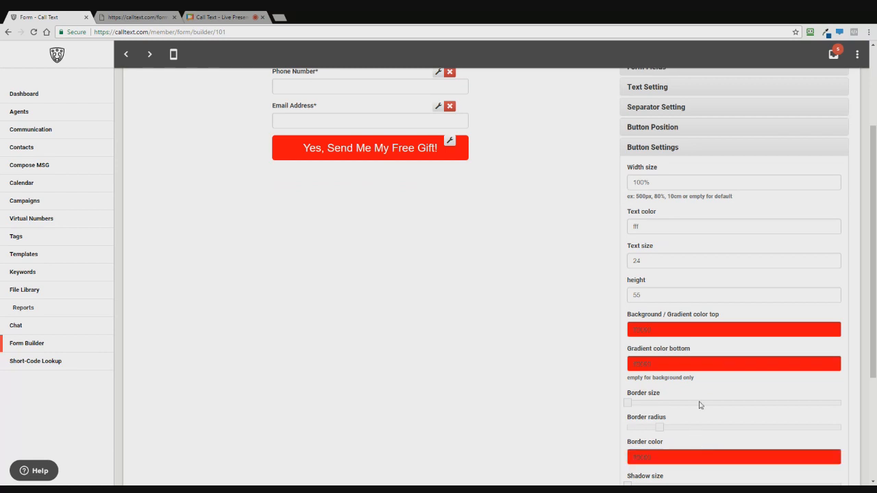
scroll(700, 405, down, 3)
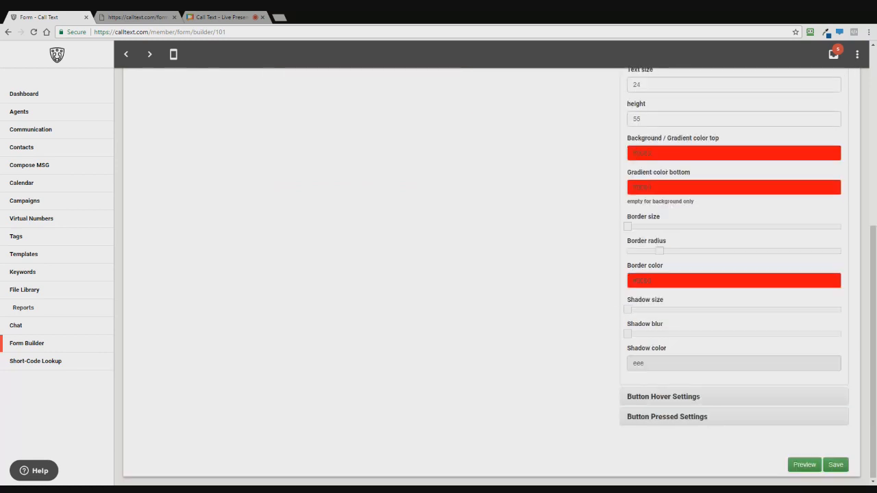
scroll(700, 405, up, 2)
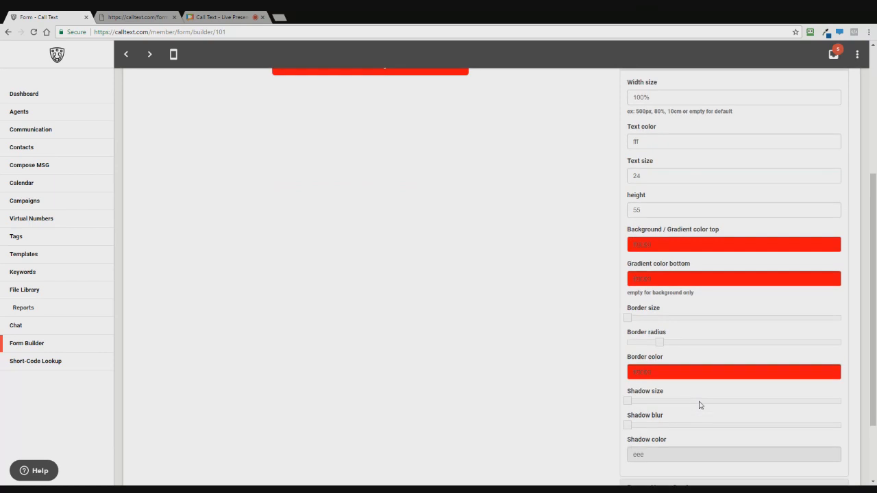
scroll(699, 405, down, 2)
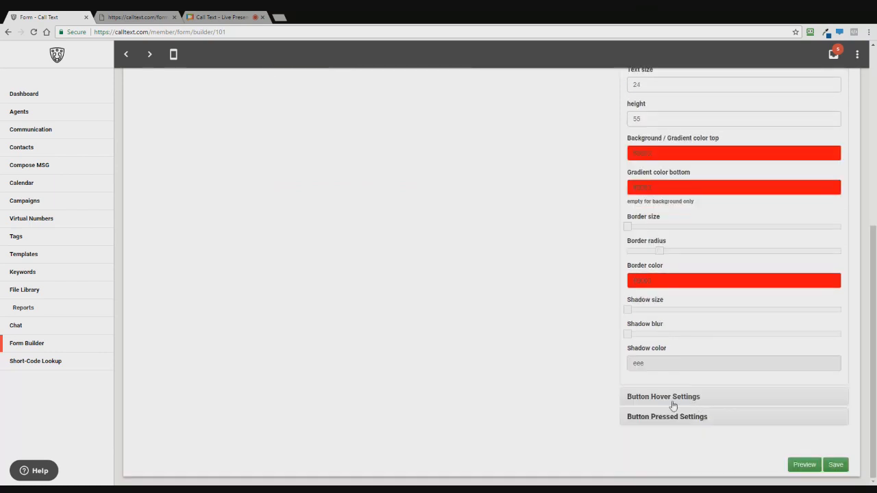
Expand Button Hover Settings to check its white text and red background and border colours
click(671, 398)
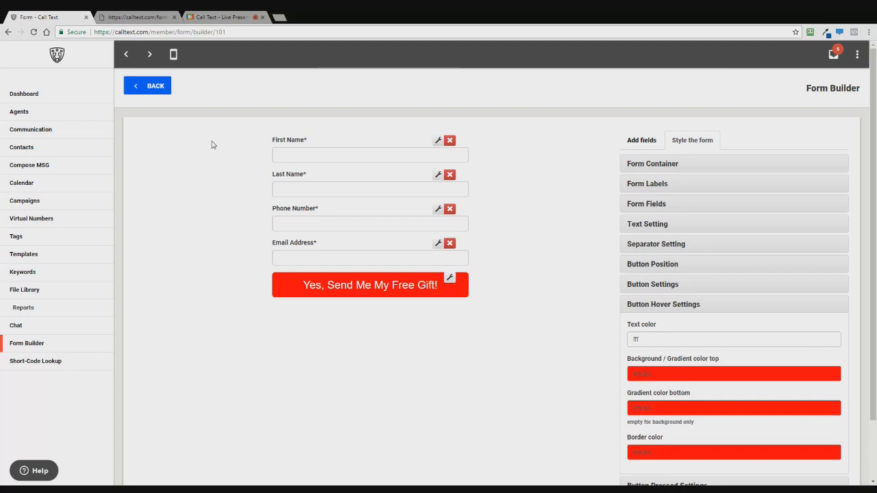
scroll(616, 308, down, 1)
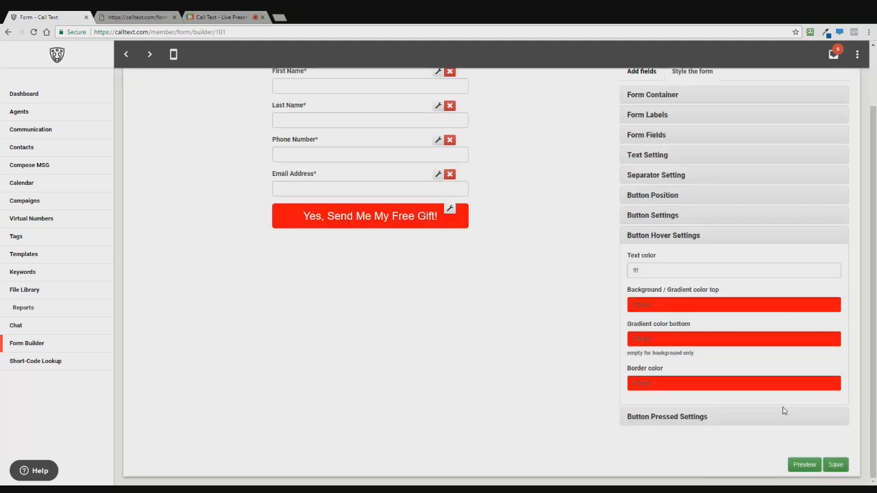
Save the form, then reopen New Lead Online Marketing from the Forms list for editing
click(837, 466)
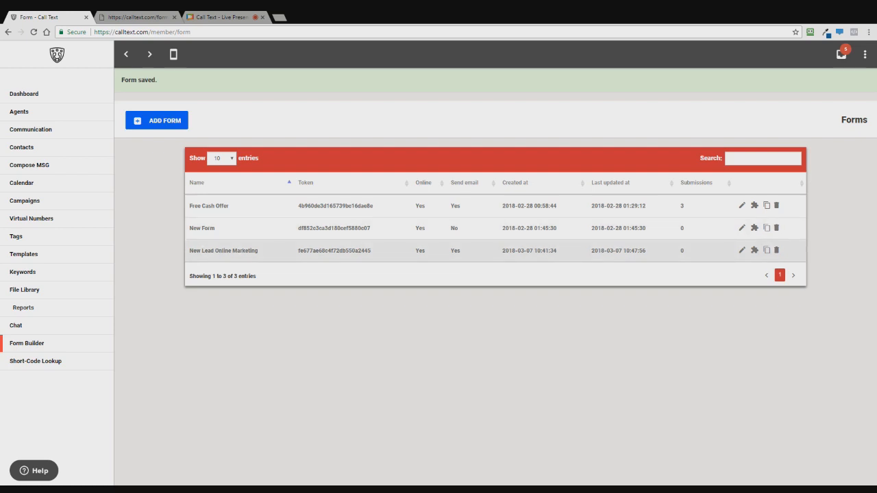
click(741, 251)
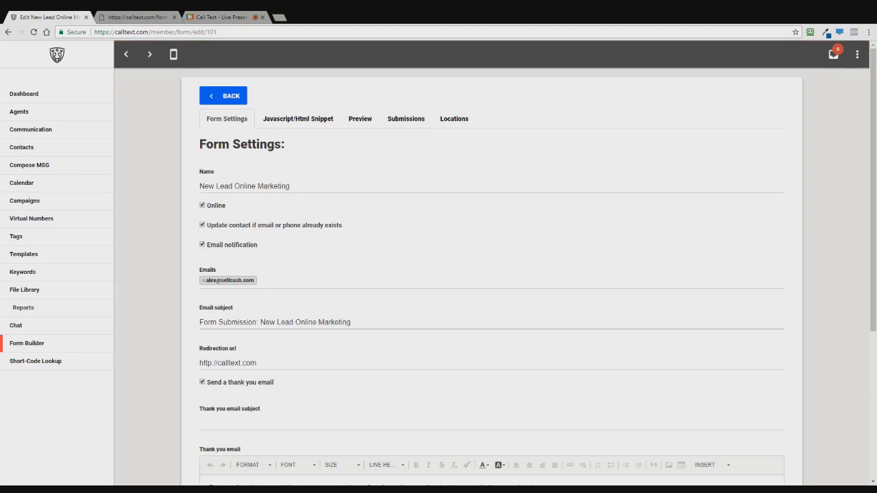
Check the form's Preview, Submissions and Locations tabs in turn
click(357, 125)
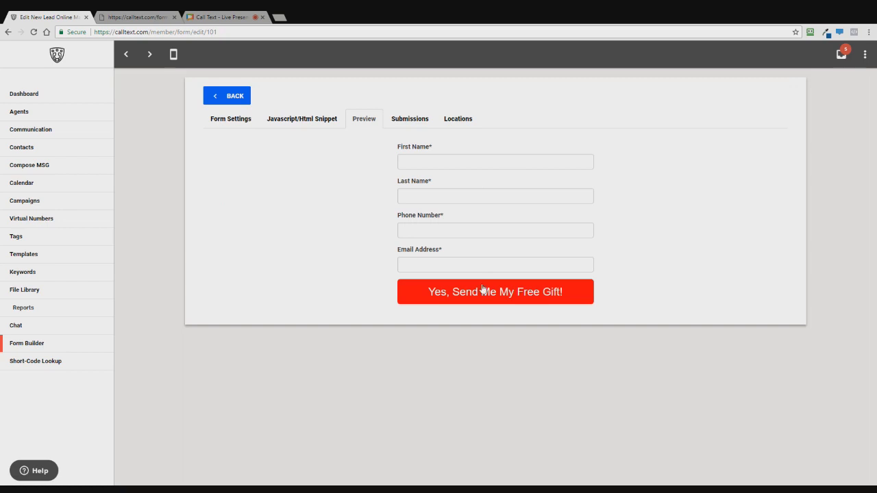
click(416, 124)
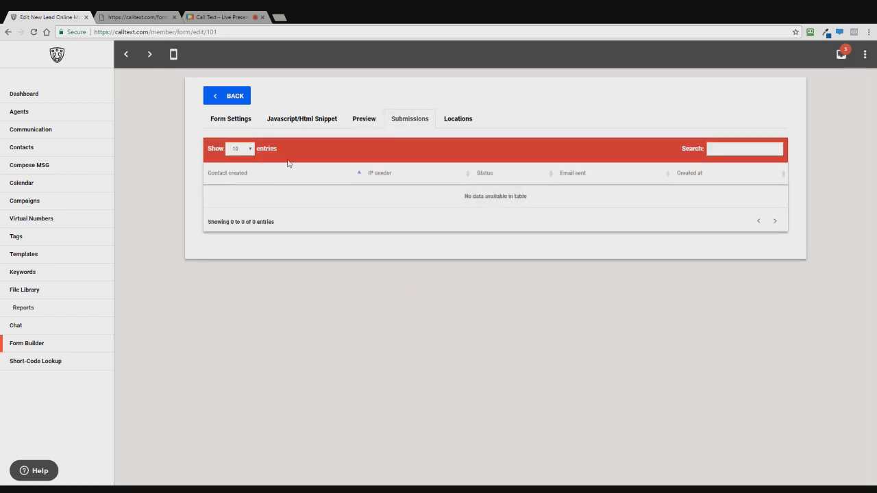
click(464, 120)
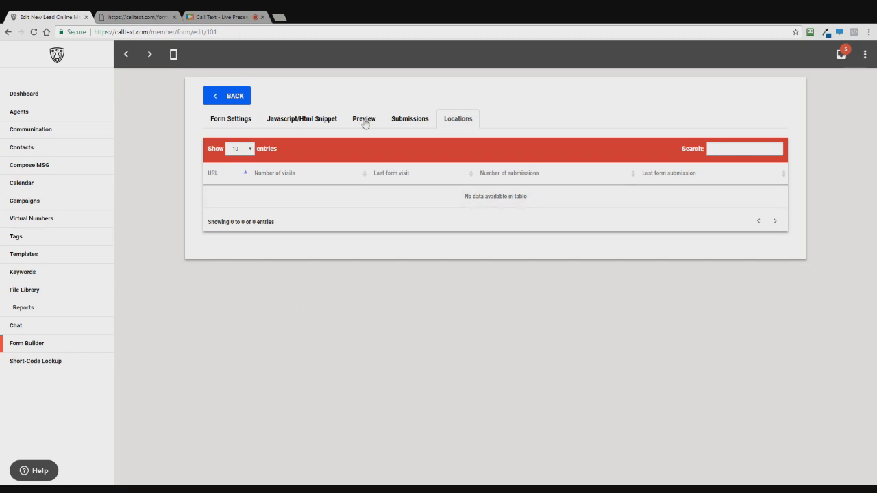
Show the form's Javascript/Html embed snippets down to the Method 3 direct URL
click(277, 117)
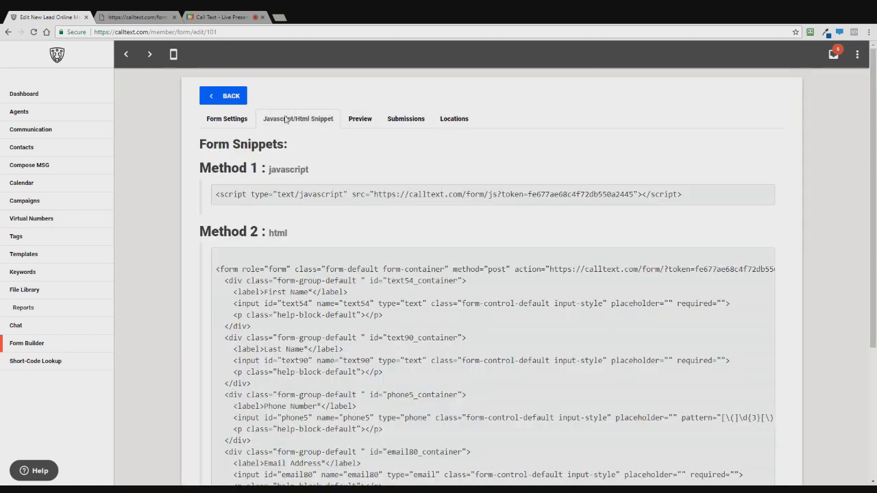
scroll(285, 119, down, 1)
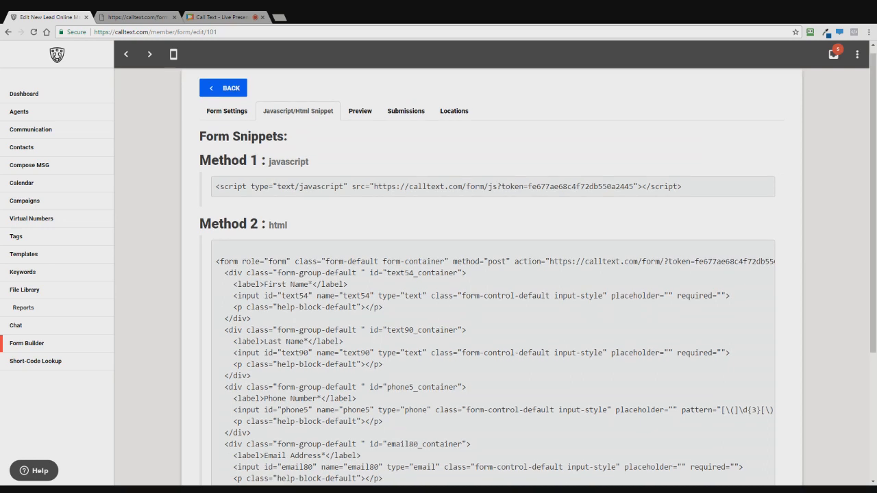
scroll(492, 274, down, 2)
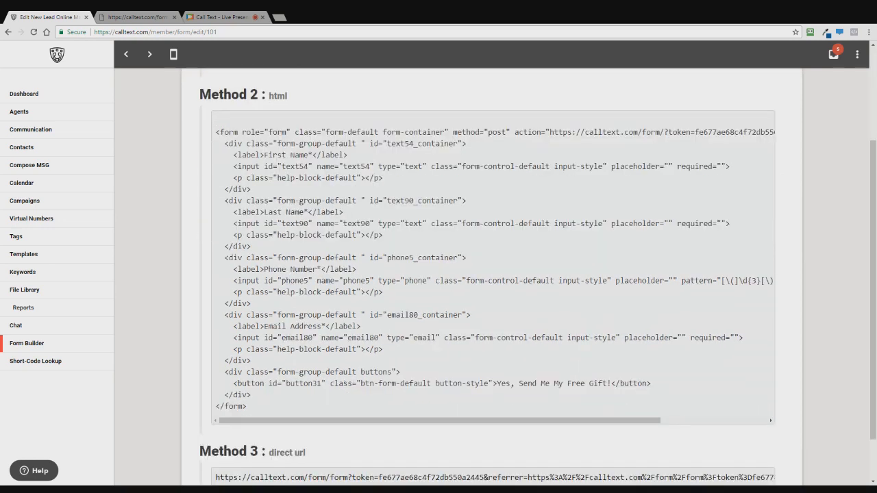
scroll(492, 274, up, 2)
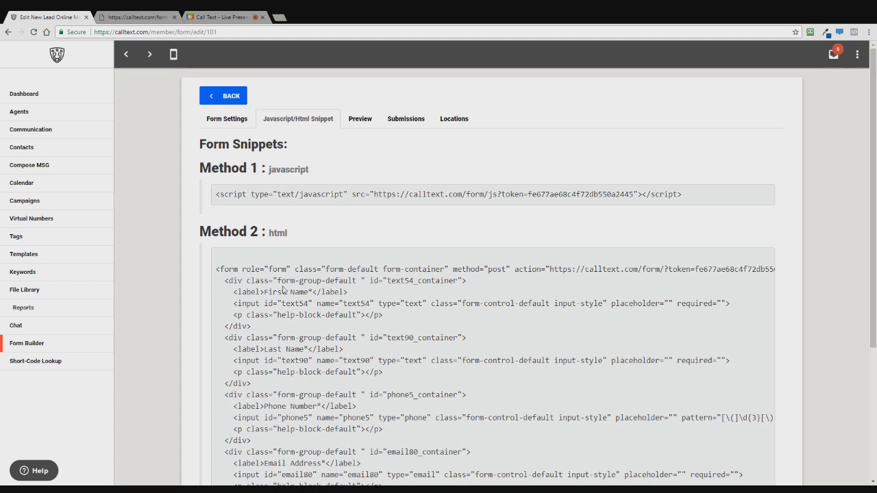
scroll(283, 290, down, 1)
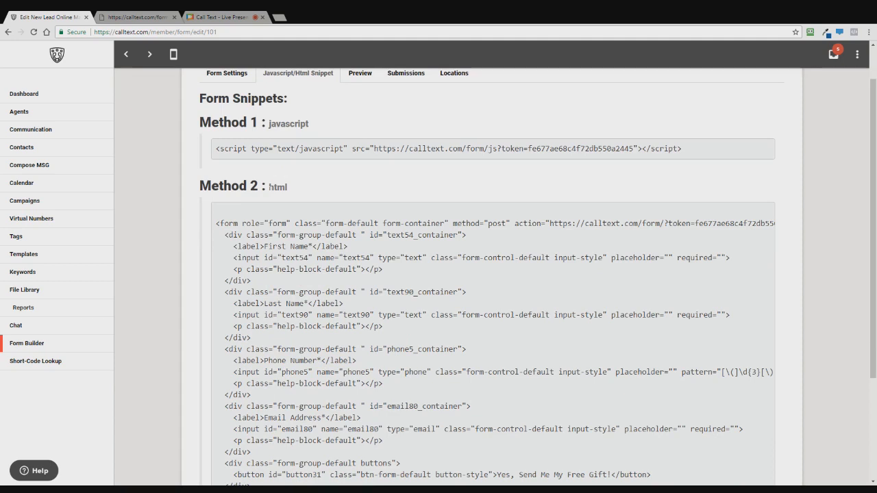
scroll(480, 274, down, 3)
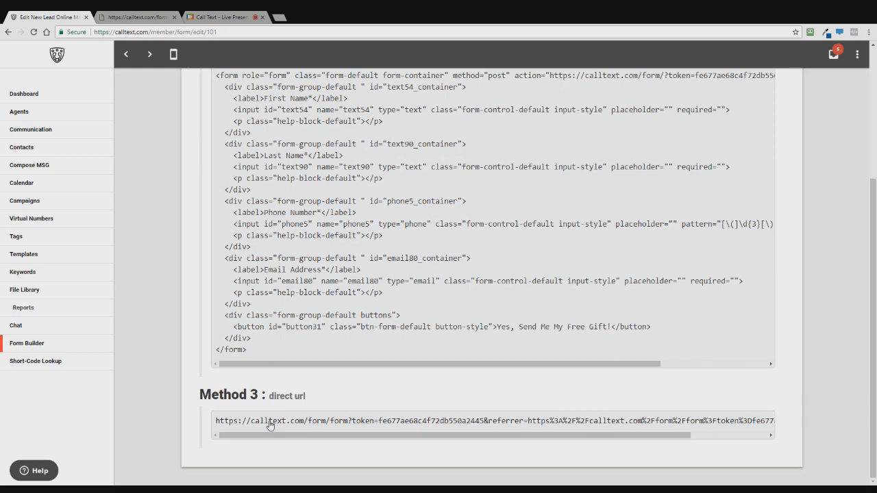
Open the form's direct URL in a new browser tab to view it, then return
drag(270, 425, 155, 26)
click(155, 20)
click(222, 19)
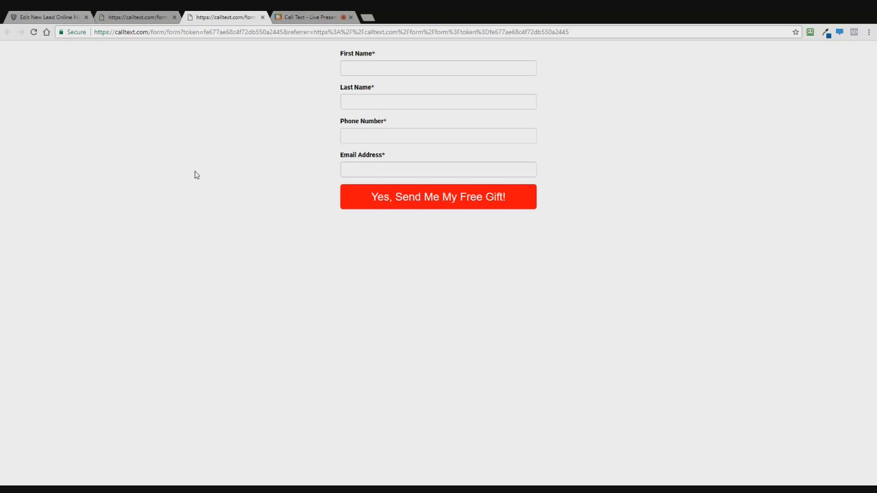
key(ctrl+1)
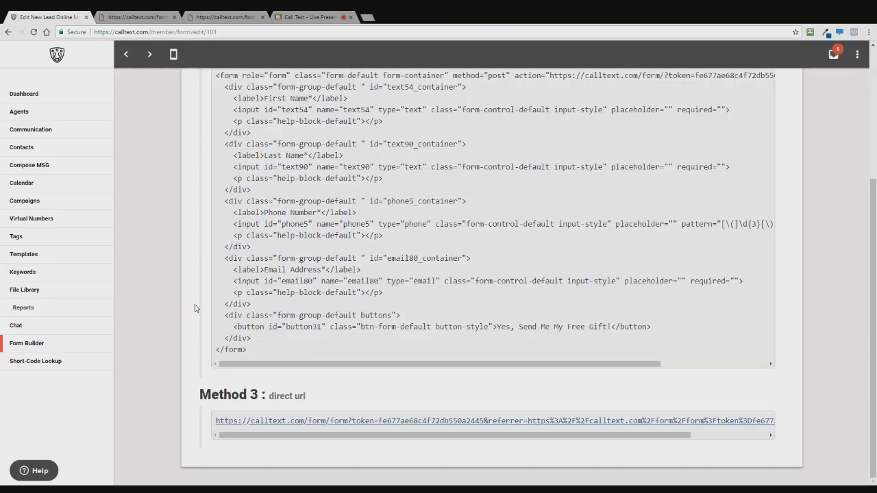
scroll(195, 308, up, 3)
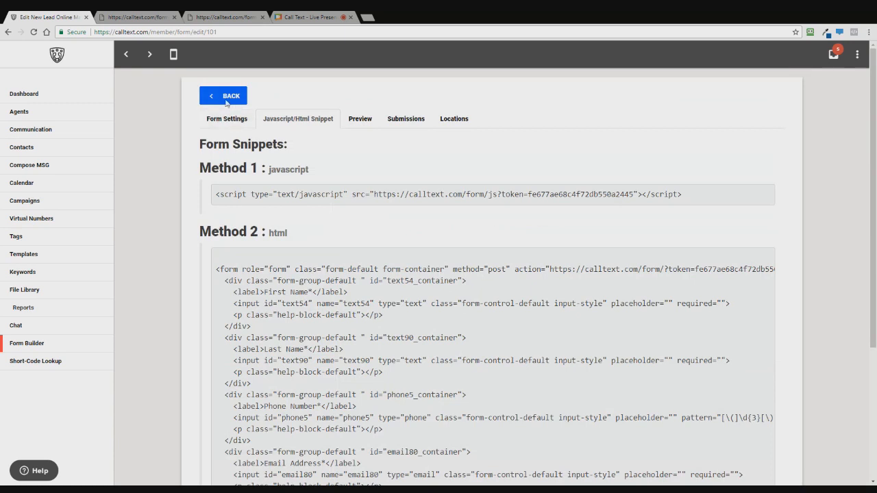
Leave the New Lead Online Marketing edit page and return to the forms list
click(226, 102)
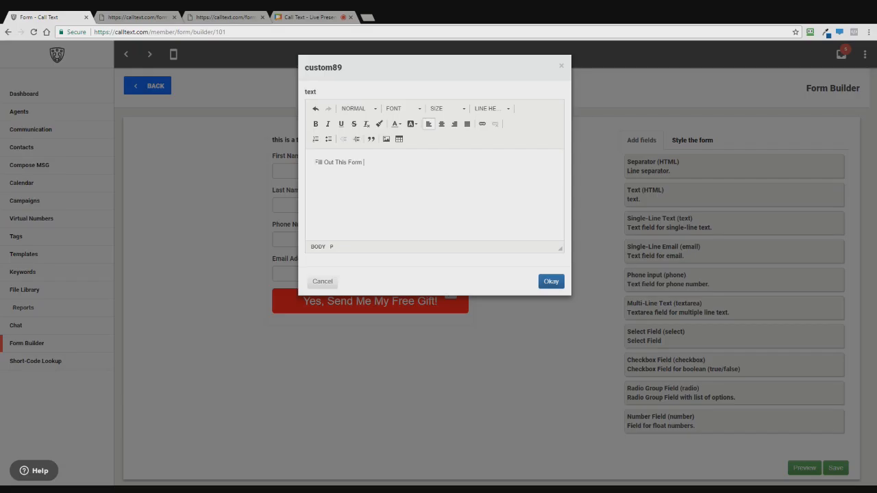
Complete the heading with '& Get Your Free Gift', then make the whole line bold and centered
text(& Get Your Free Gift!)
key(shift+Left)
key(shift+Home)
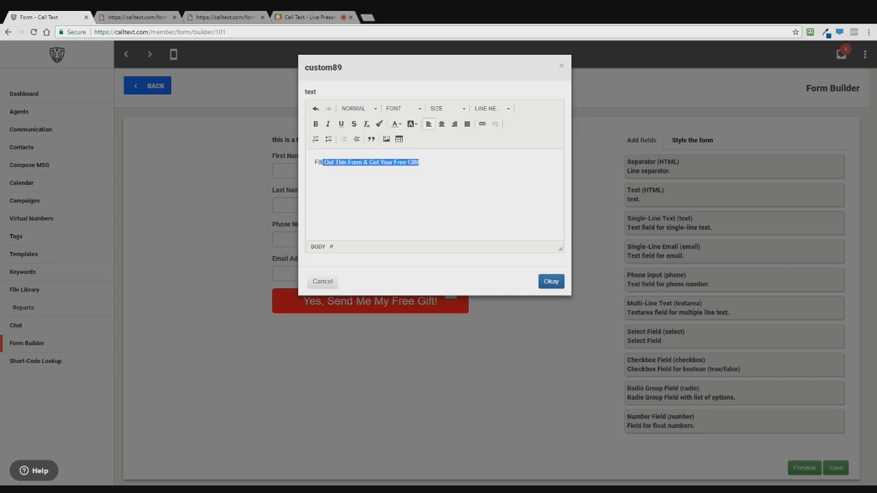
click(316, 124)
click(441, 124)
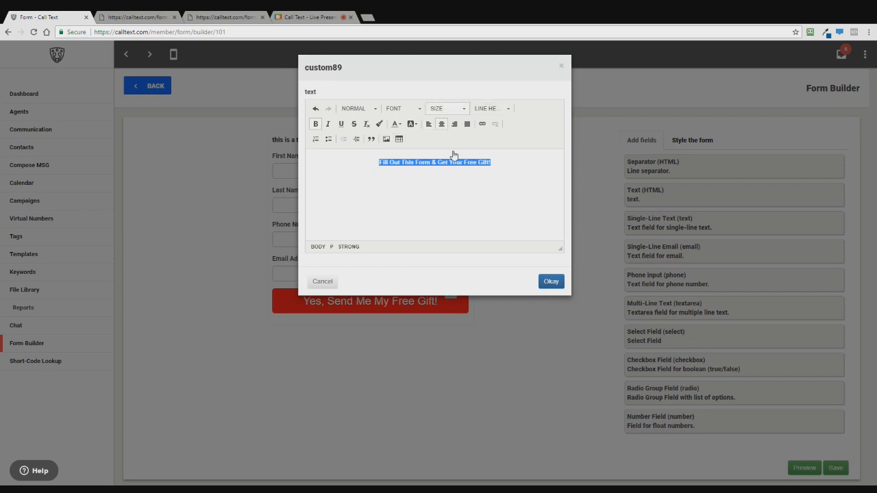
Set the heading font size to 28 and confirm the heading edits
click(445, 108)
click(445, 108)
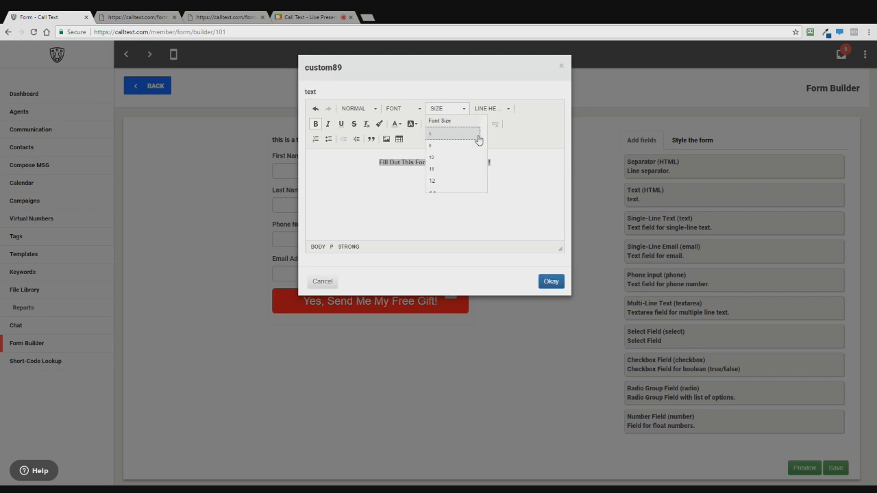
click(442, 191)
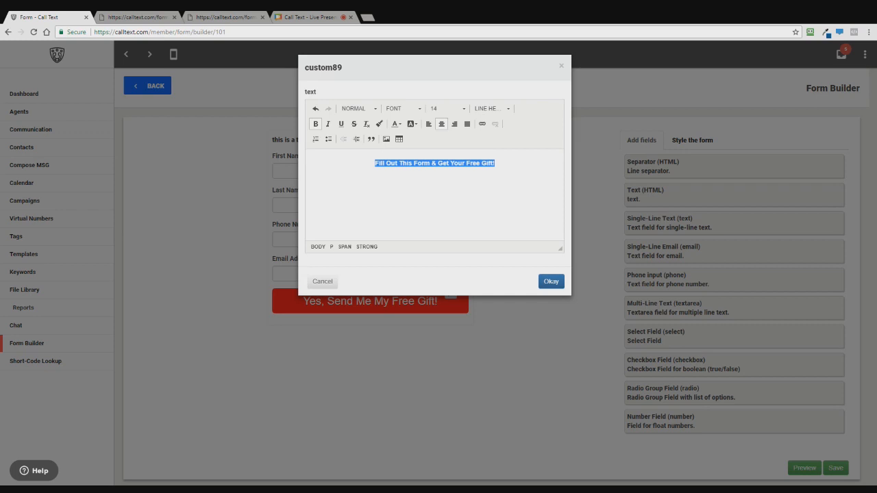
click(464, 109)
scroll(462, 144, down, 3)
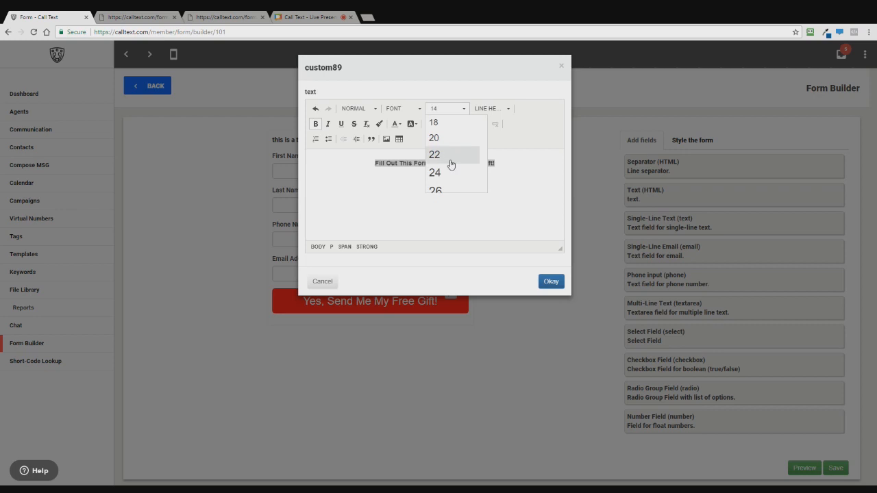
scroll(440, 170, down, 1)
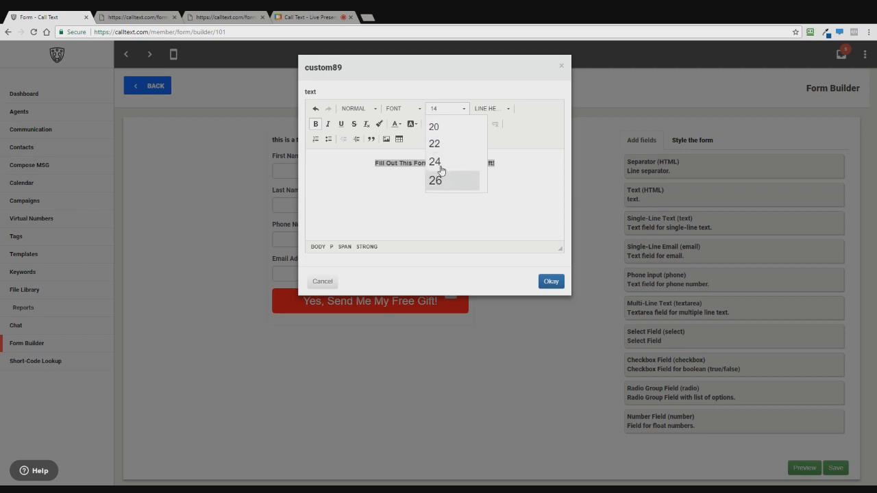
scroll(440, 170, down, 3)
scroll(442, 152, up, 1)
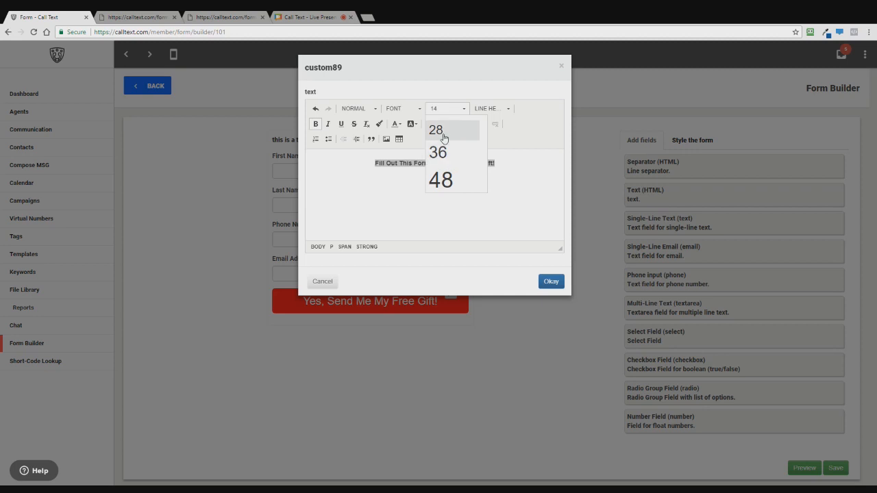
click(444, 130)
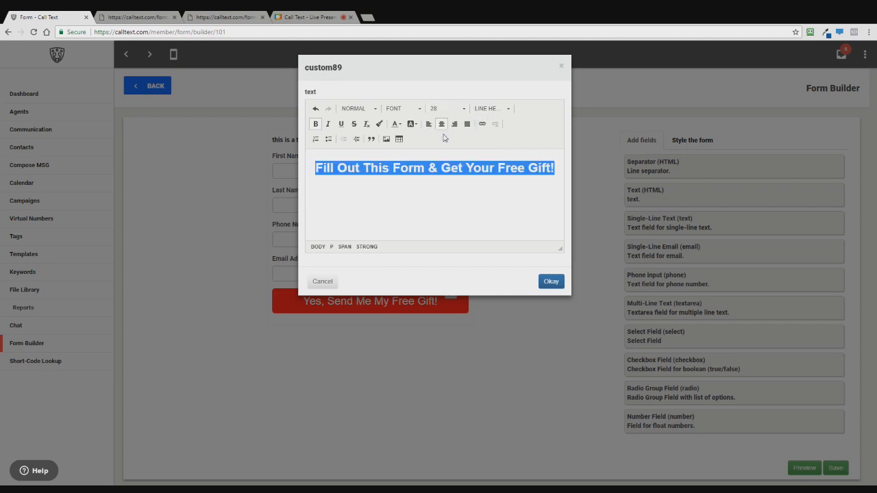
click(551, 282)
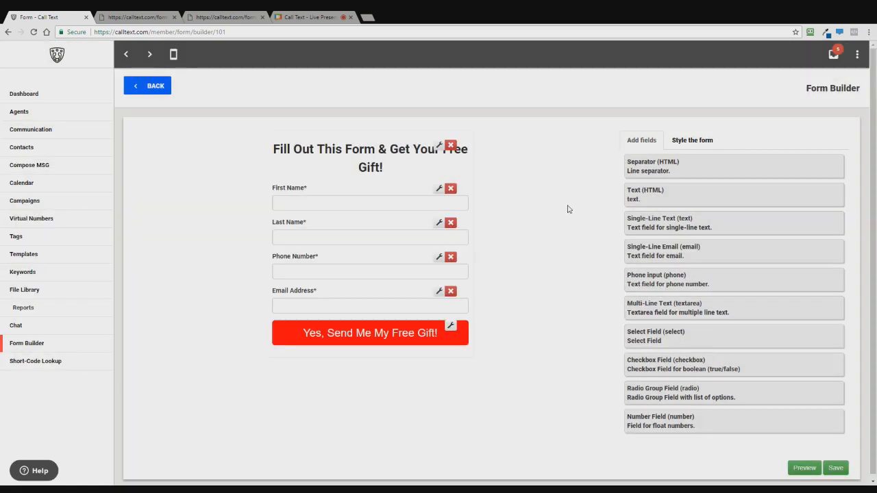
Save the lead form and close the two extra form preview pages
click(837, 471)
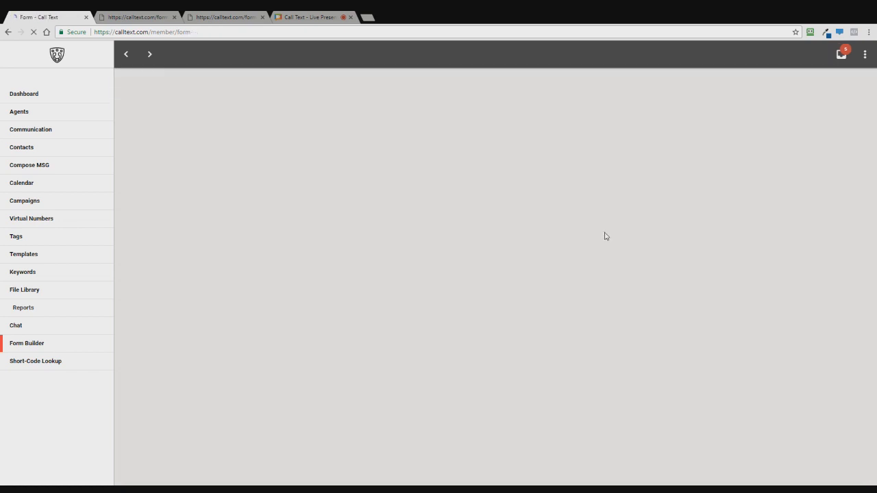
click(175, 18)
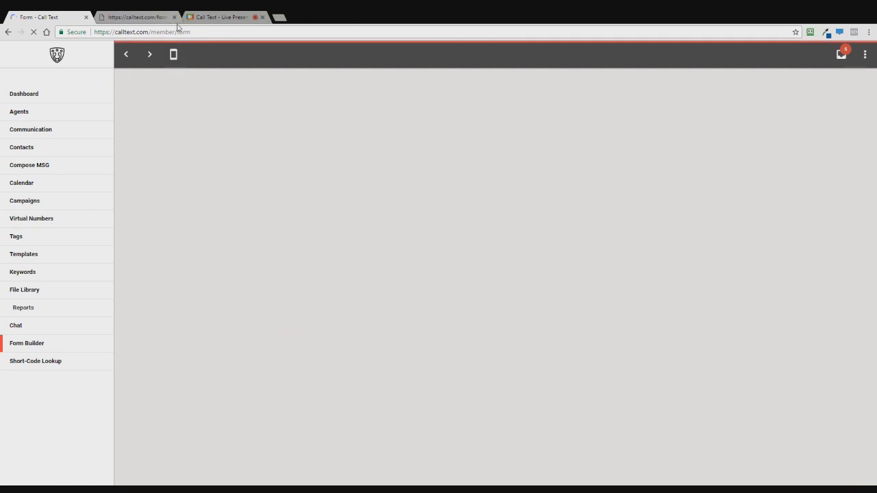
click(175, 17)
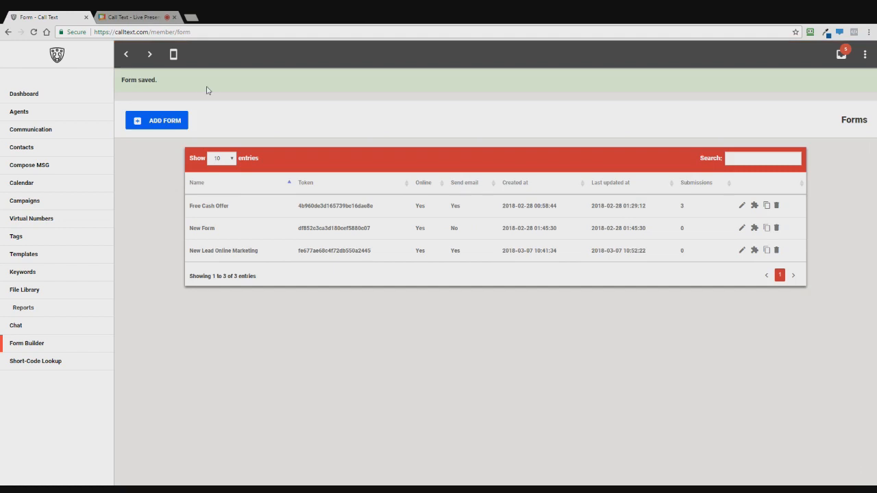
Open the New Lead Online Marketing form's settings and scroll to its embed options
click(743, 251)
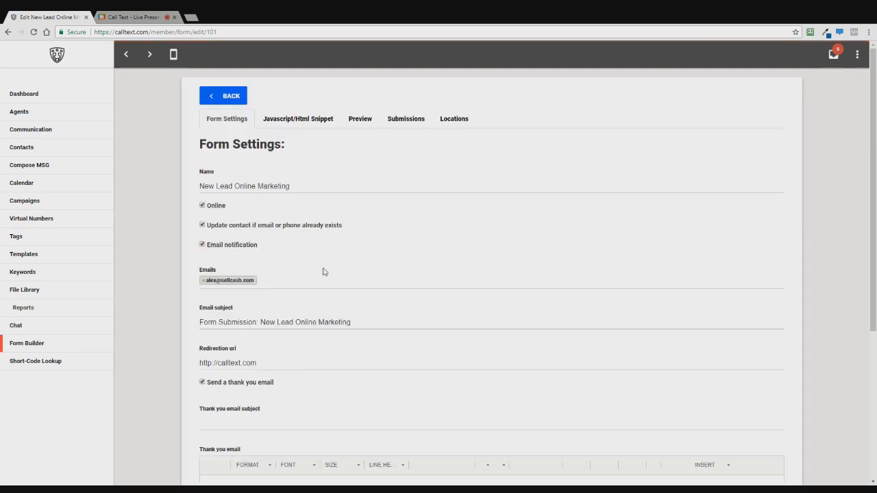
scroll(322, 264, down, 1)
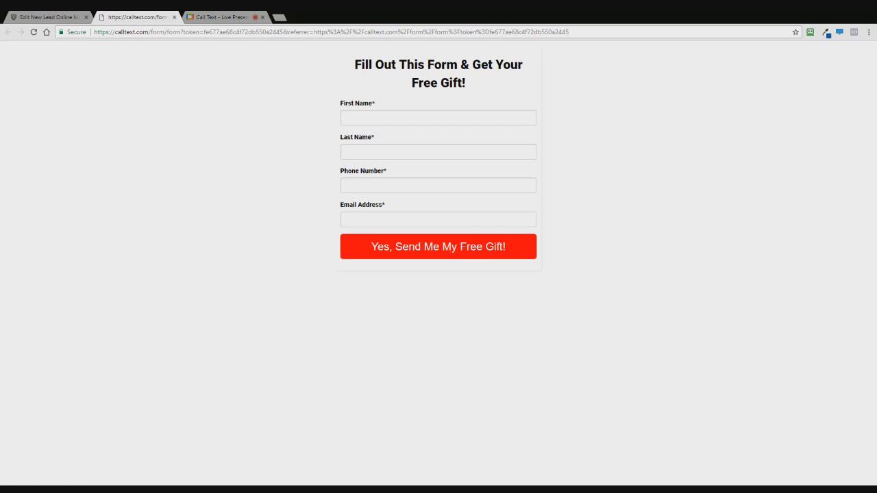
Review the HTML snippet showing the 28px heading, then return to the forms list
key(ctrl+shift+Tab)
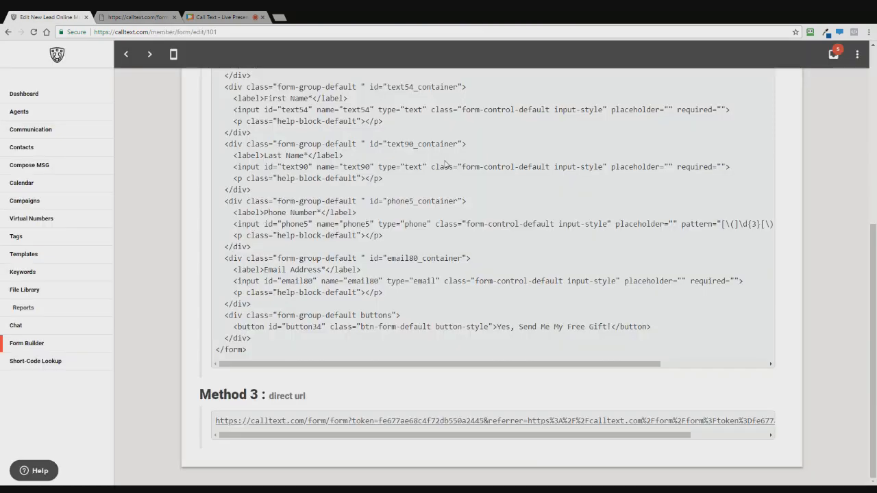
scroll(422, 267, up, 1)
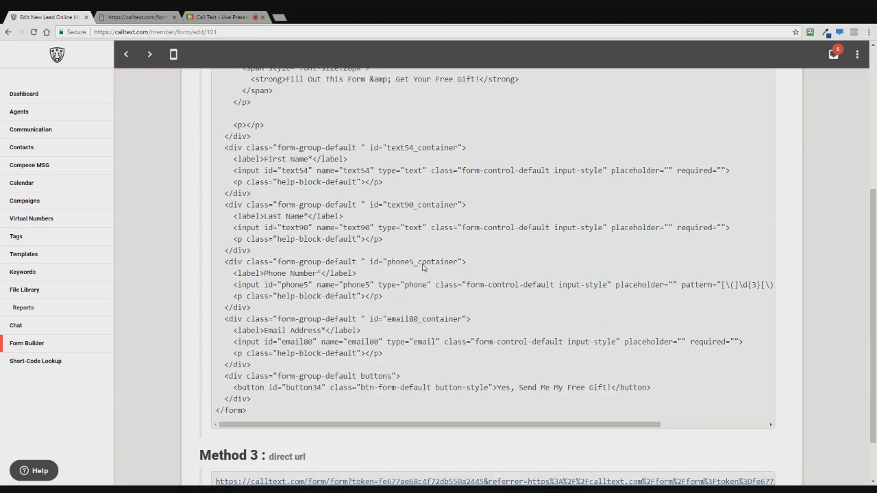
scroll(422, 267, up, 4)
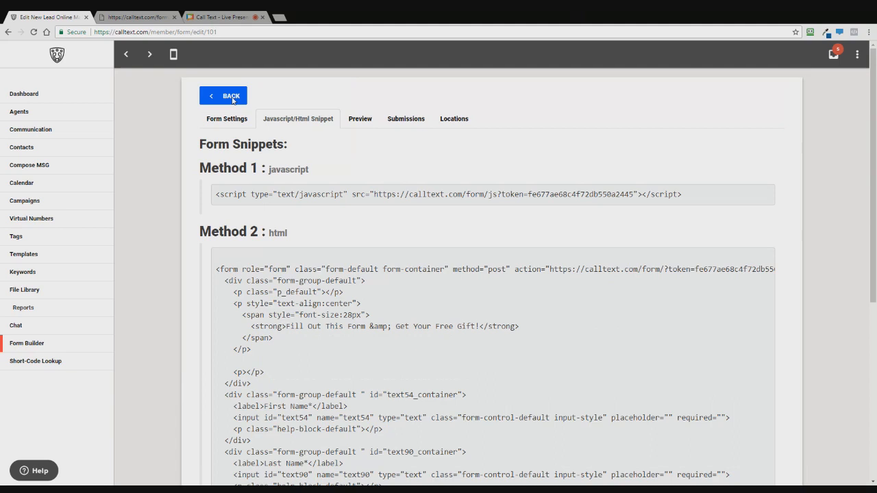
click(232, 100)
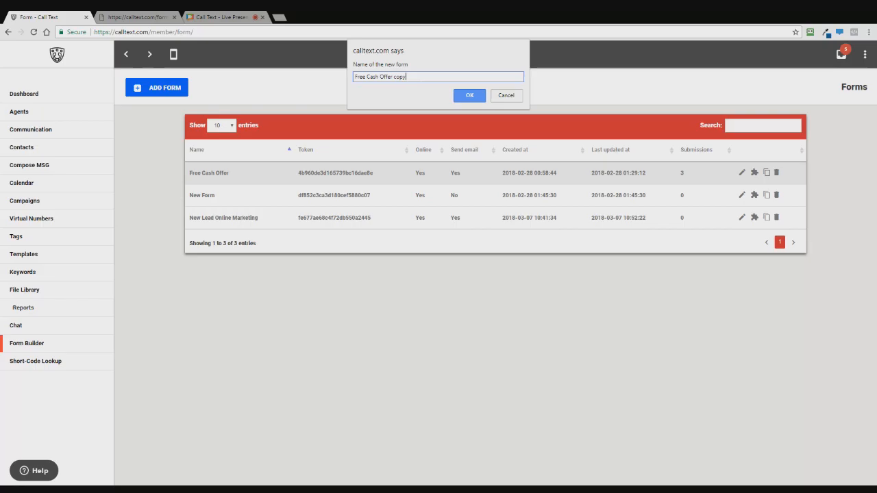
Create the duplicate named 'Free Cash Offer - 2', then switch to the AnyMeeting presentation tab
key(BackSpace)
key(BackSpace)
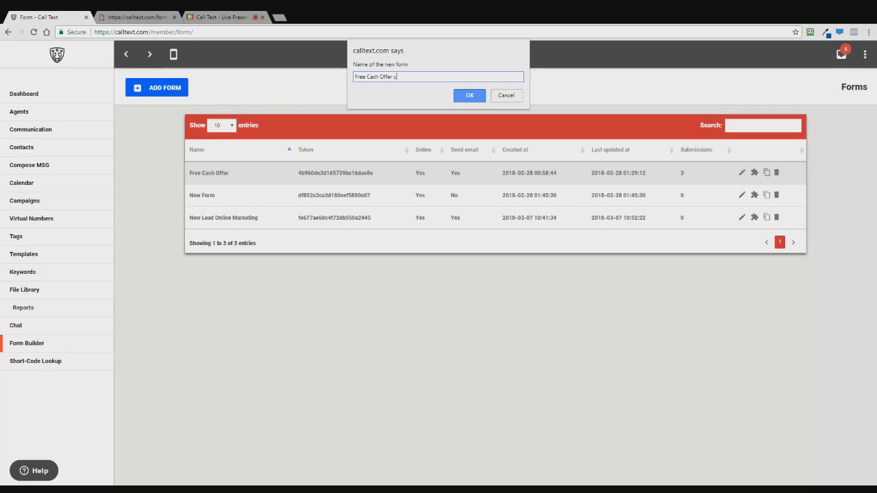
text(- 2)
click(472, 96)
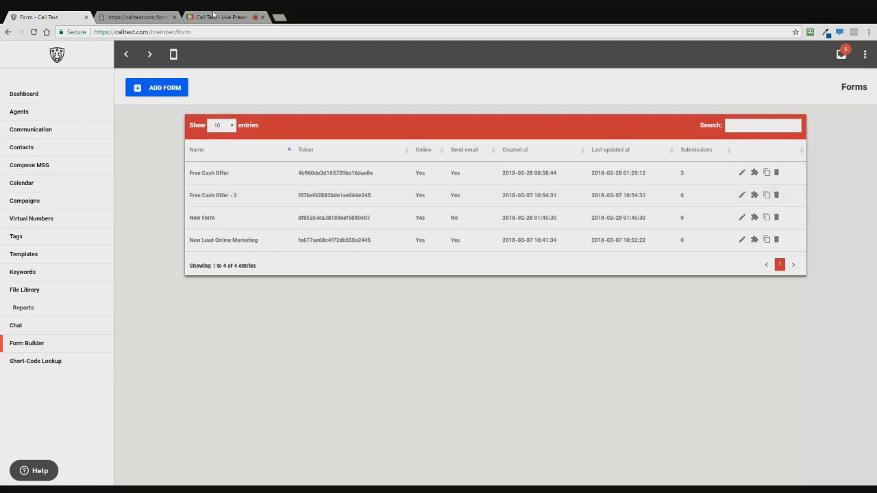
click(213, 15)
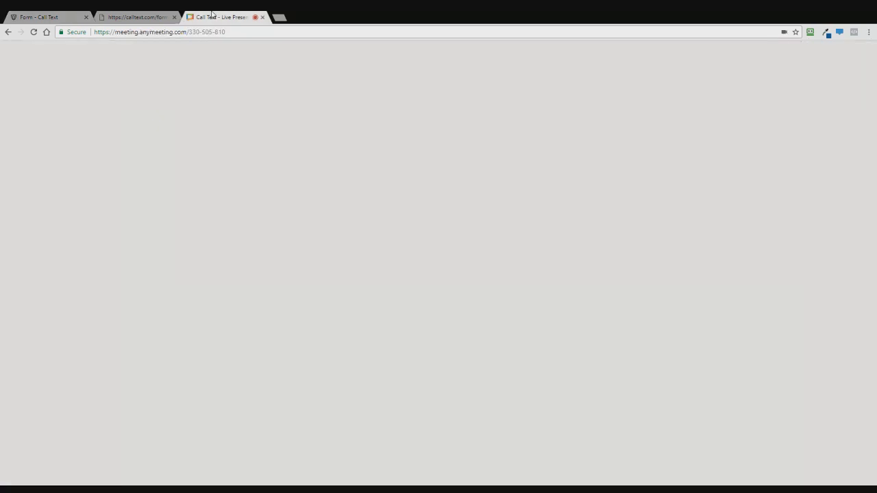